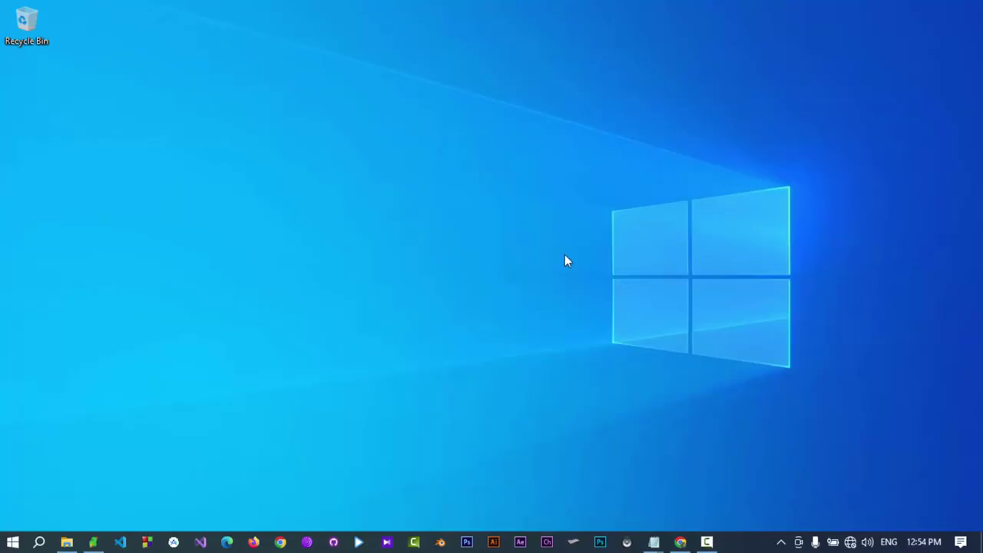
Launch Task Manager from the desktop with Ctrl+Shift+Esc
key(ctrl+shift+Escape)
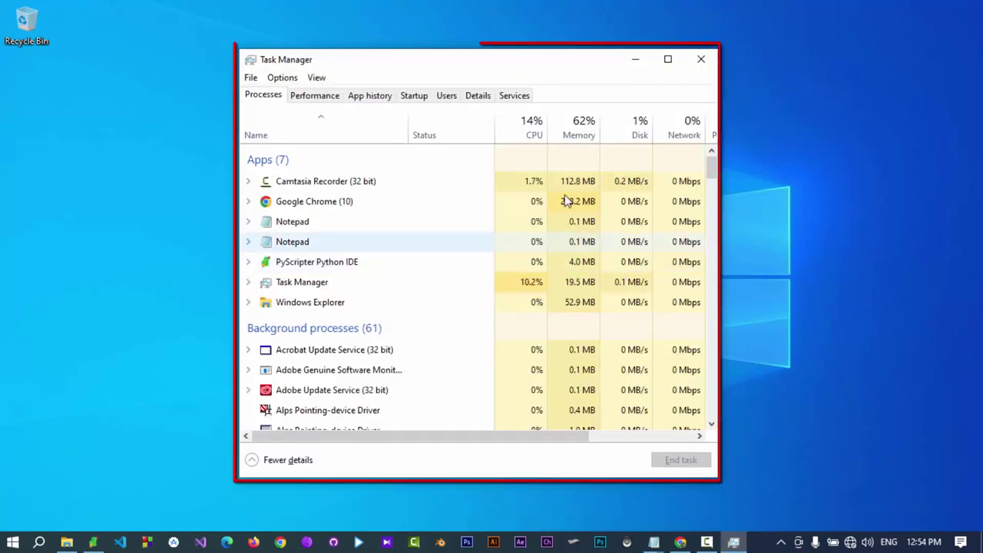
On the Details tab, set Apoint.exe's priority to High and confirm the change
click(482, 99)
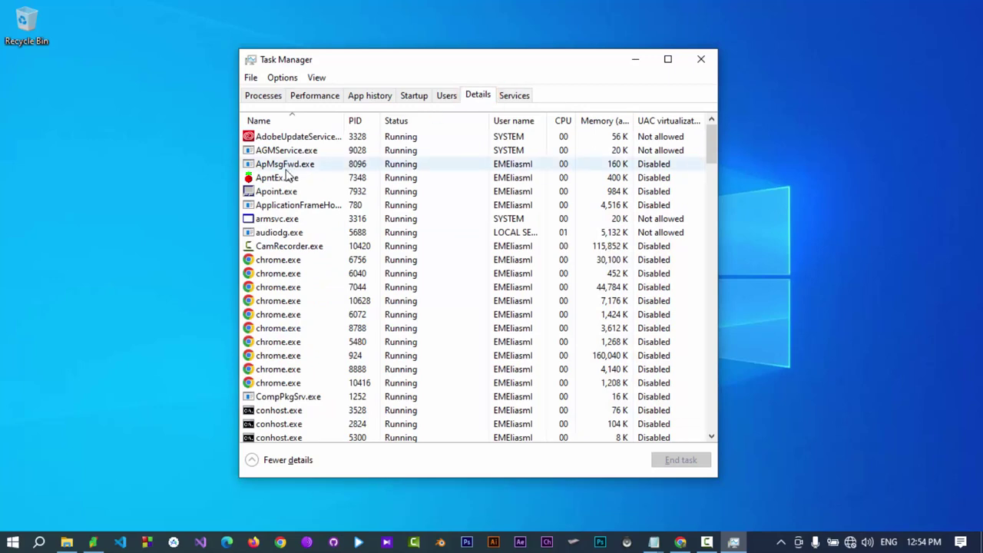
right_click(282, 198)
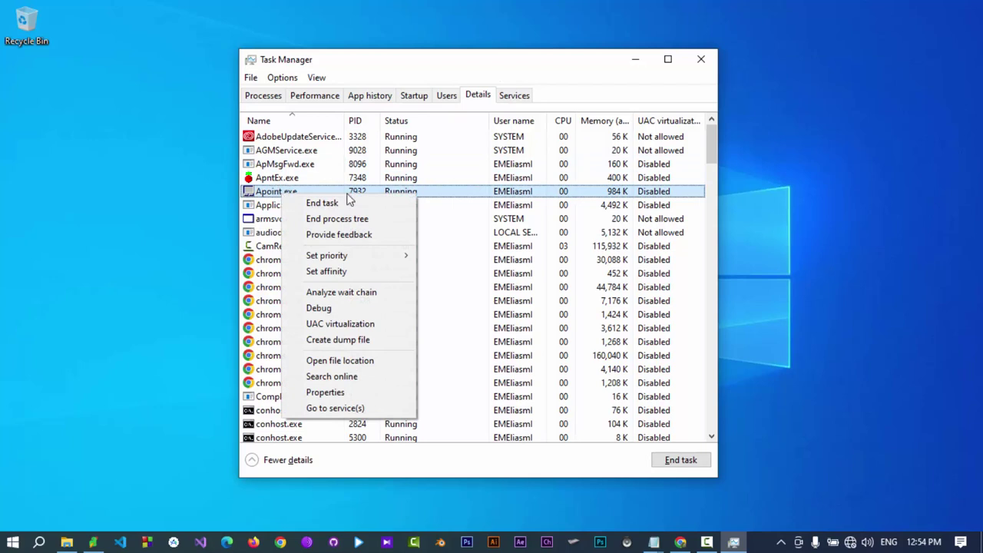
mouse_move(394, 259)
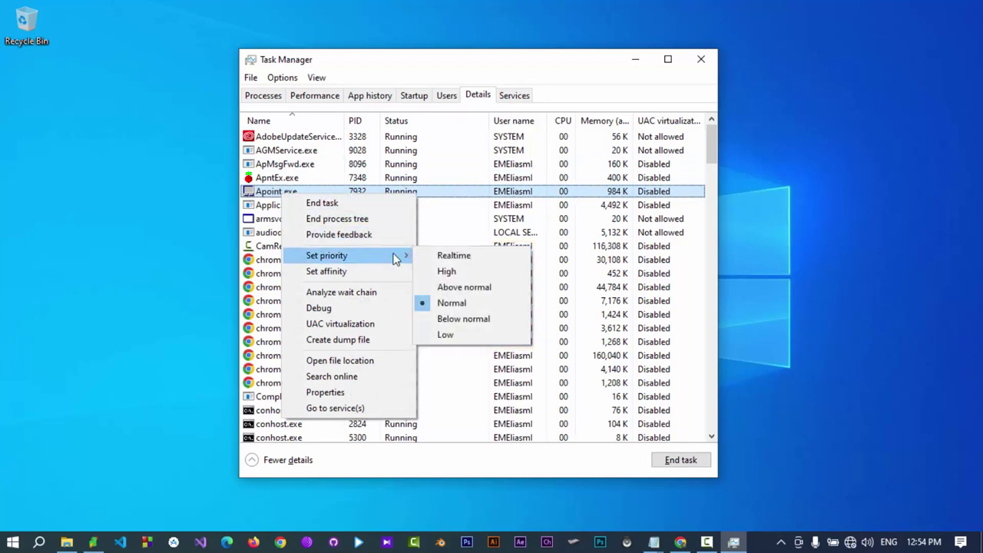
click(446, 271)
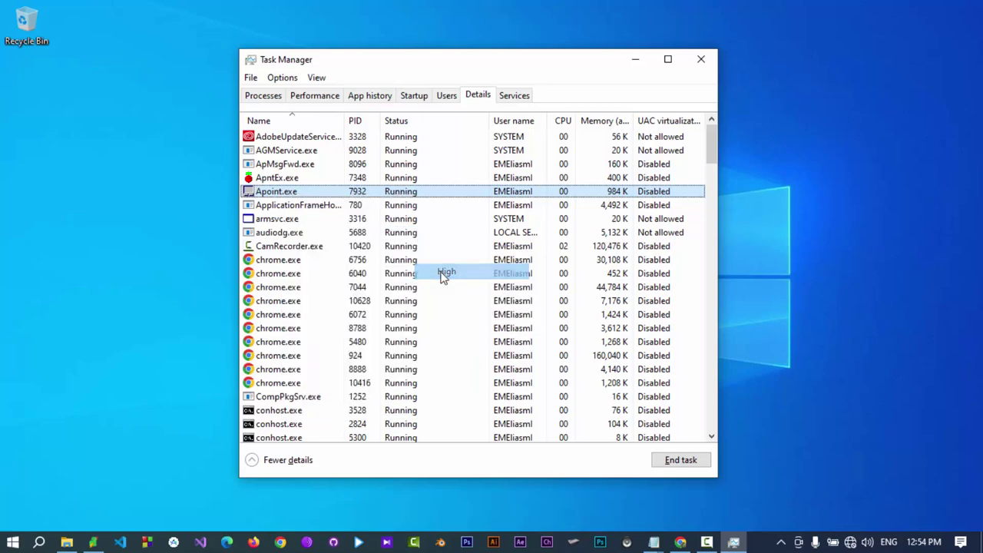
click(507, 292)
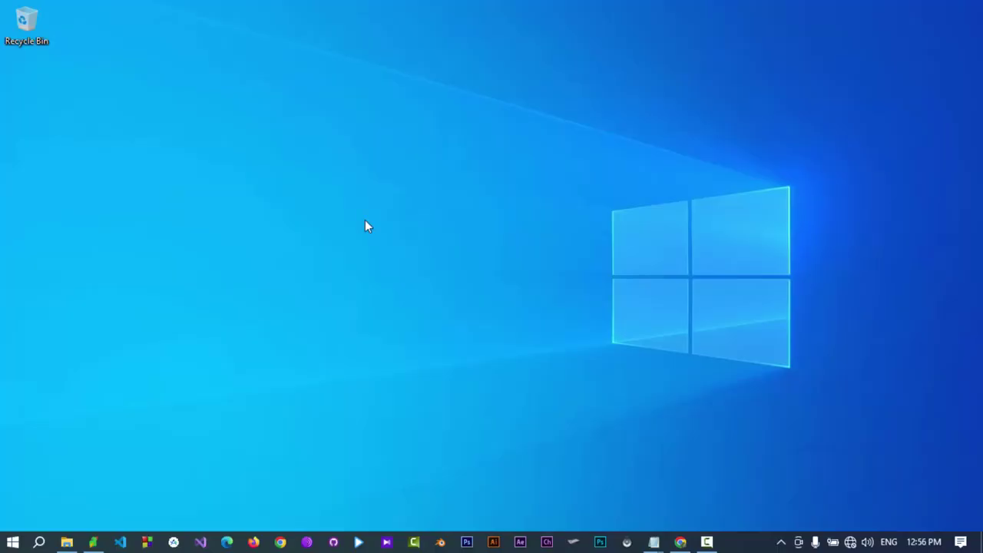
Create a desktop folder named GodMode.{ED7BA470-8E54-465E-825C-99712043E01C}
key(ctrl+shift+n)
text(GodMode.{ED7BA470-8E54-465E-825C-99712043E01C})
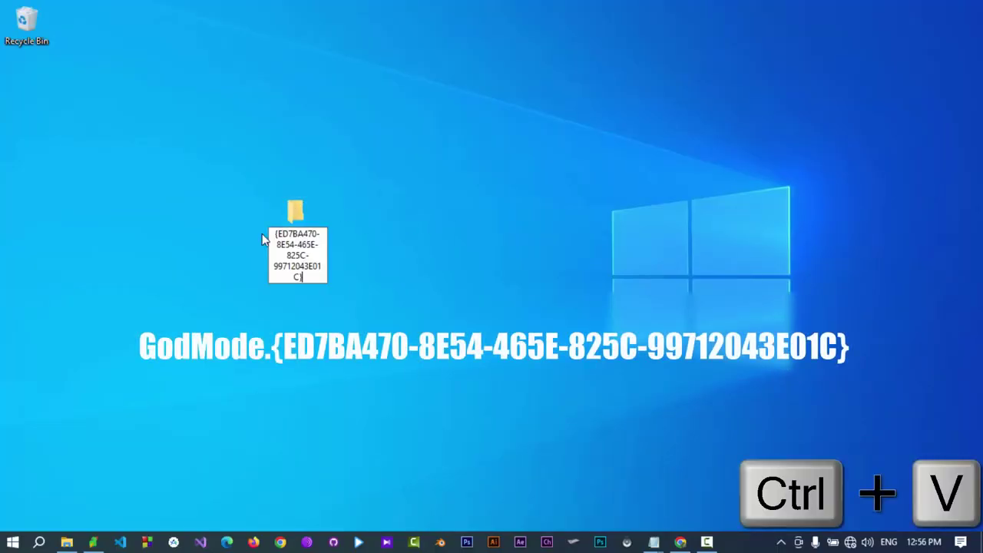
key(Return)
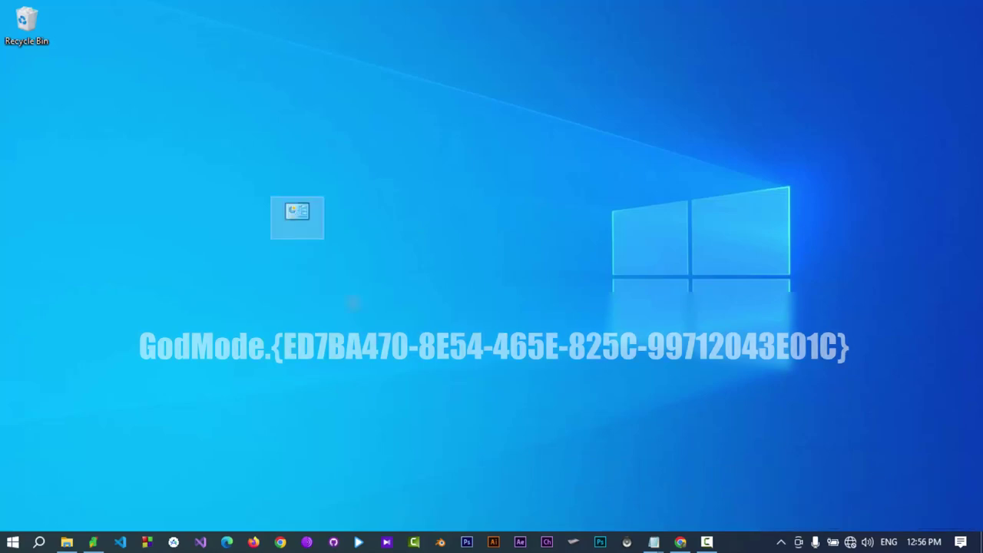
Open the GodMode folder maximized and scroll through its 207 categorized settings
double_click(305, 213)
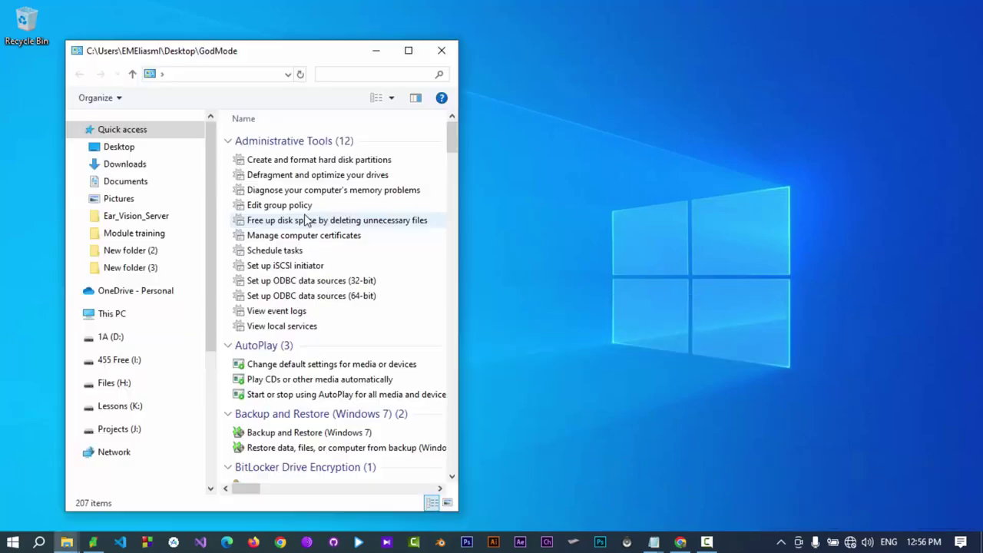
drag(323, 60, 364, 5)
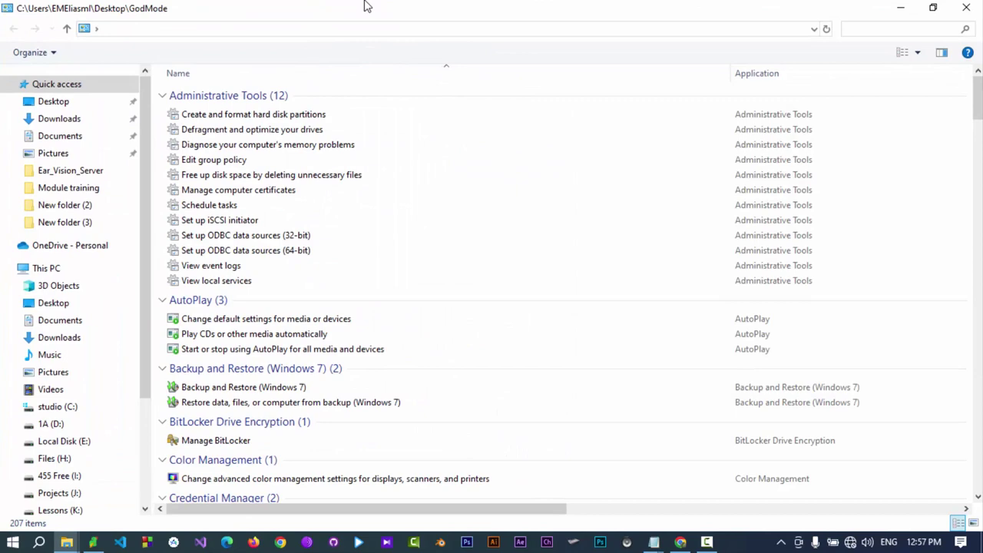
scroll(549, 208, down, 2)
scroll(547, 231, down, 10)
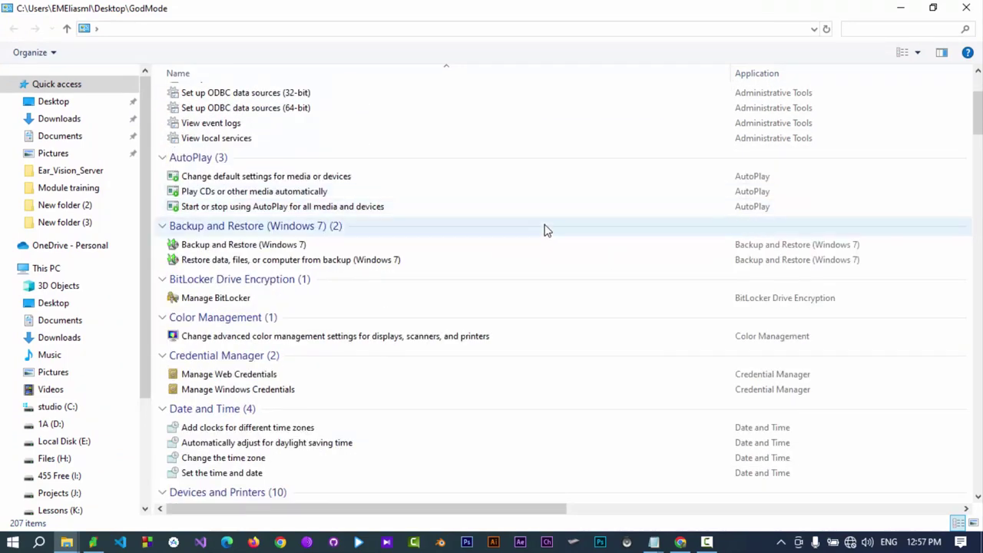
scroll(540, 280, down, 20)
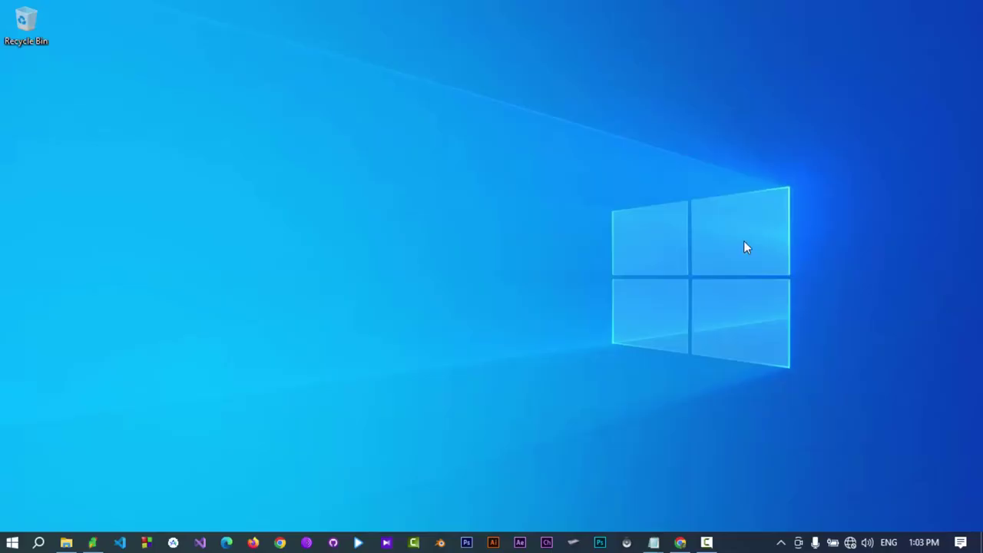
Run 'control', then open Task Scheduler via System and Security > Administrative Tools
key(super+r)
text(control)
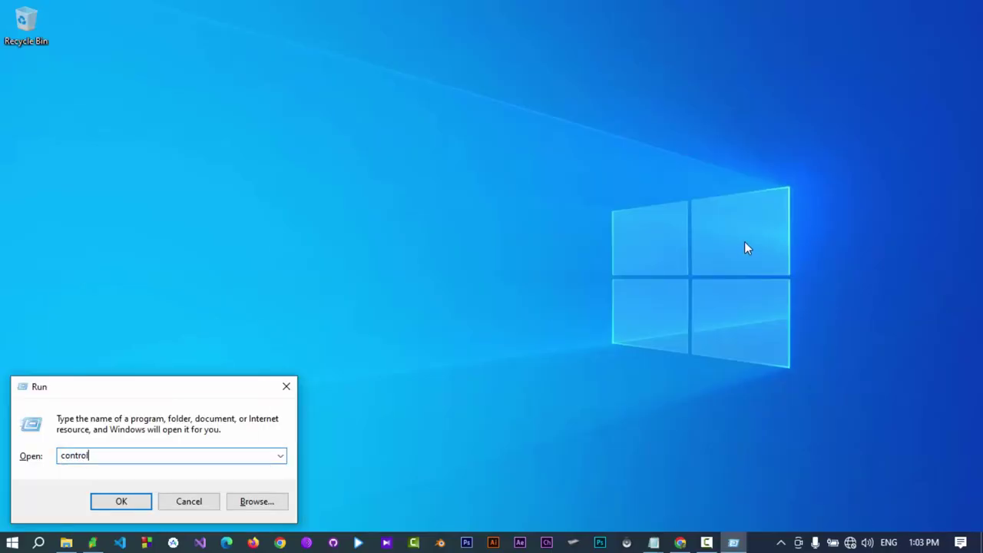
key(Return)
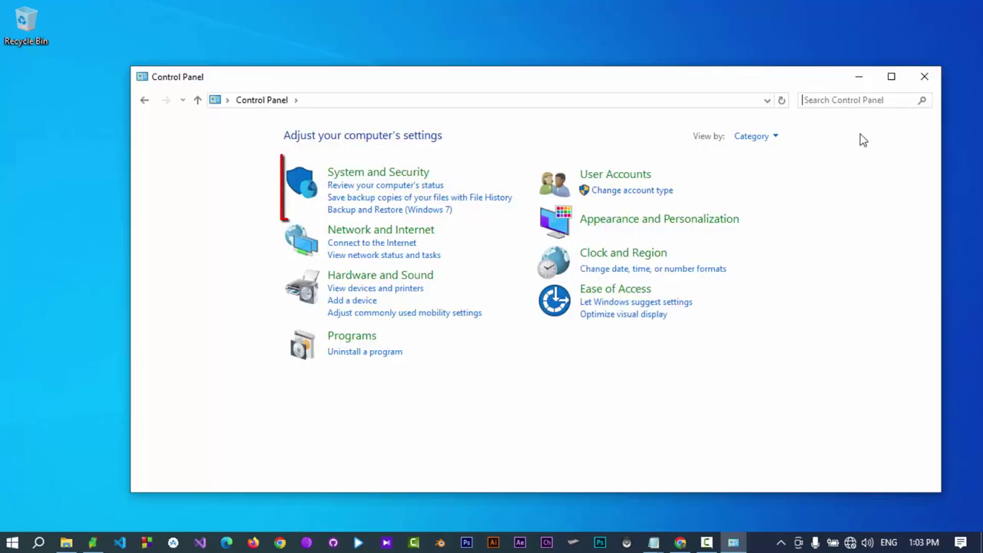
click(413, 174)
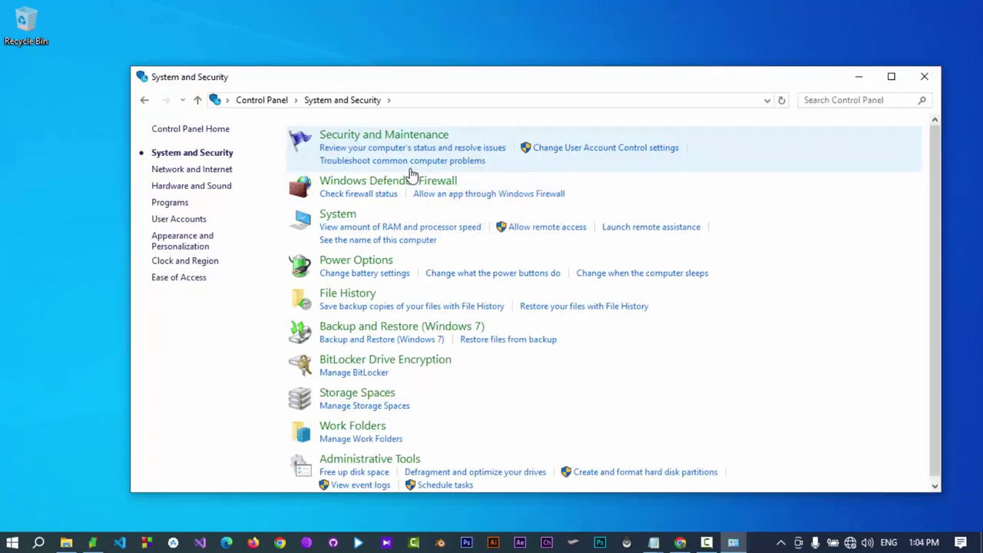
click(371, 460)
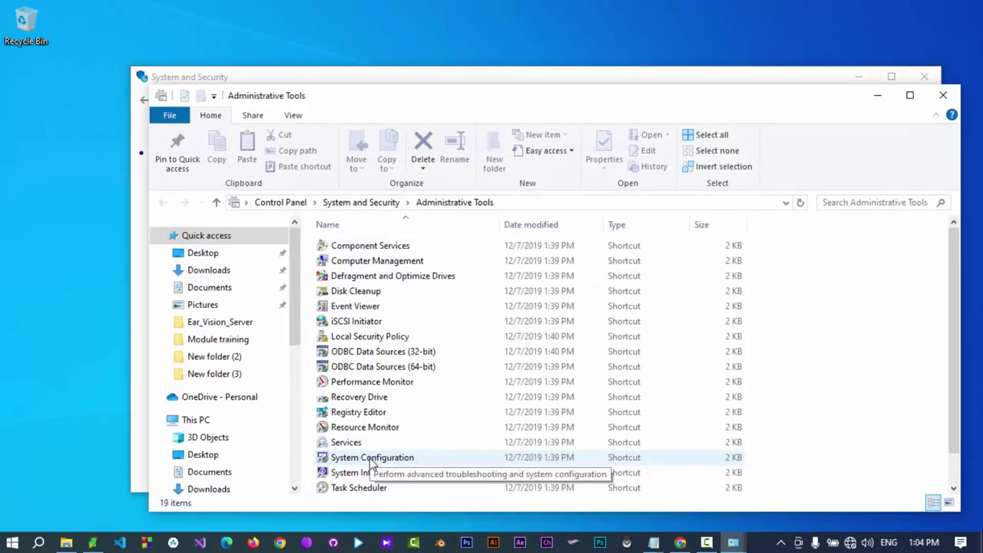
double_click(359, 488)
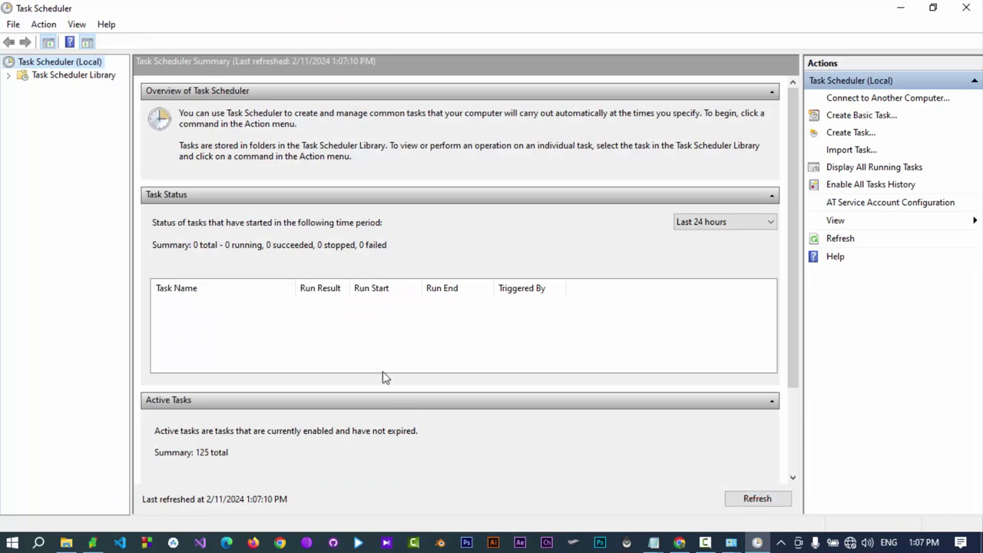
Create a new task named 'Open command prompt' configured for Windows 10
scroll(437, 415, down, 2)
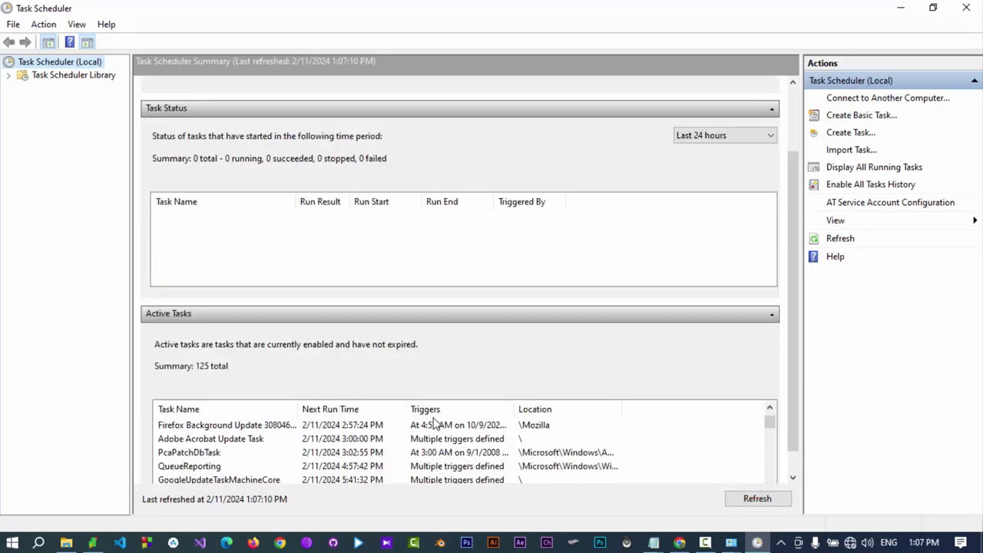
scroll(674, 366, down, 1)
scroll(555, 408, down, 3)
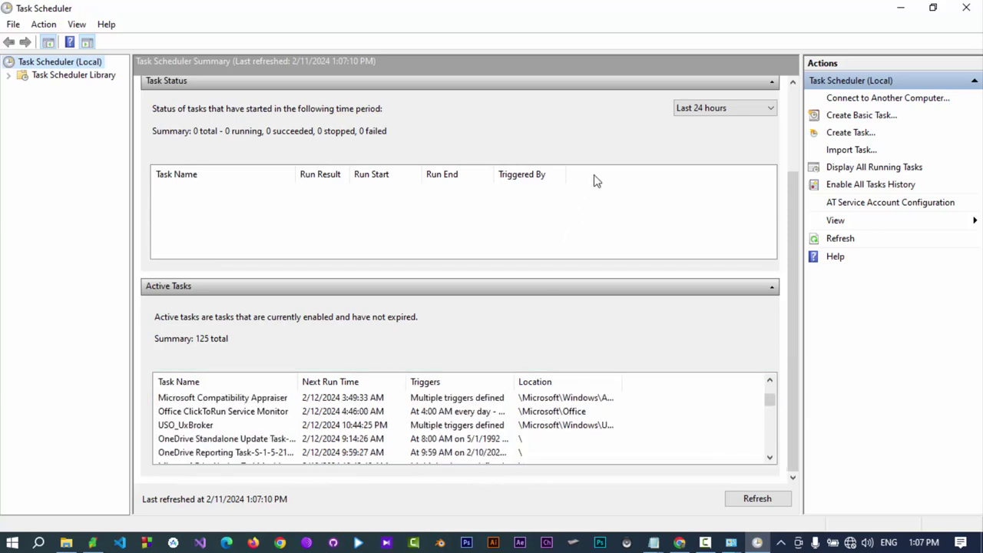
click(851, 134)
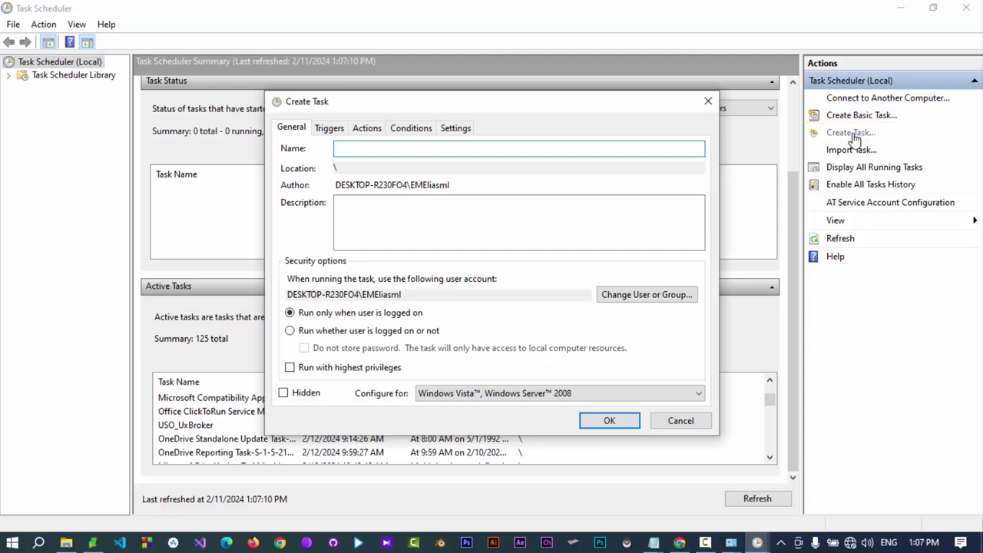
text(Open command prompt)
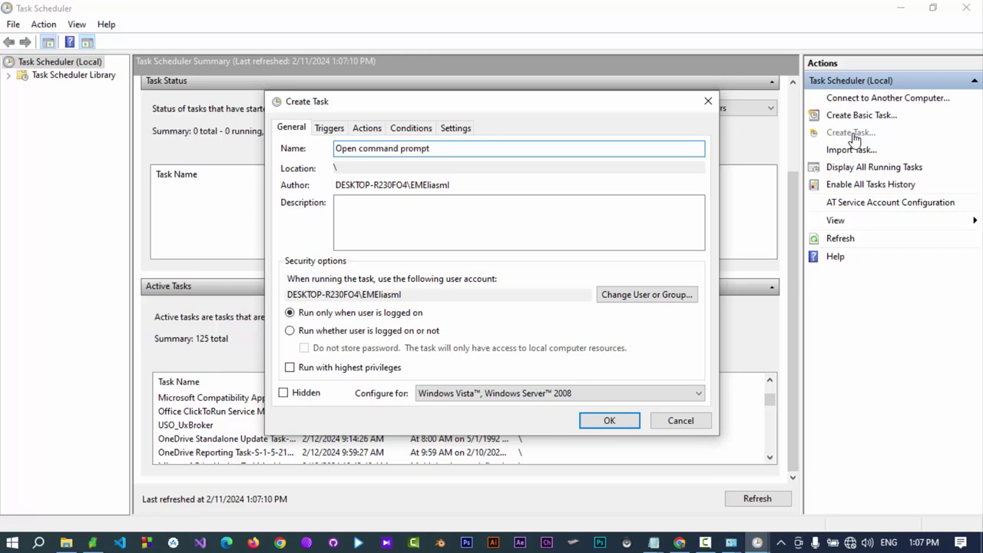
click(634, 393)
click(565, 408)
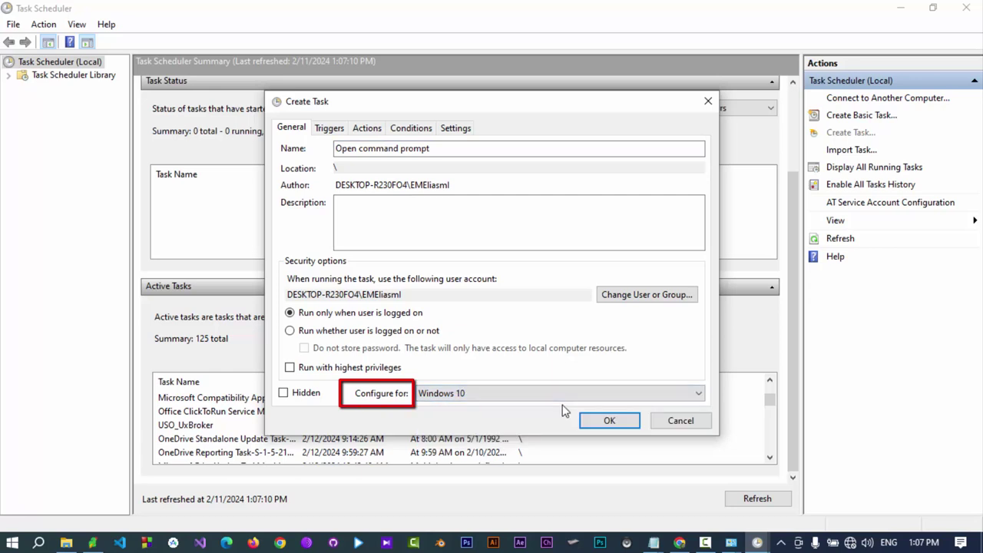
click(330, 129)
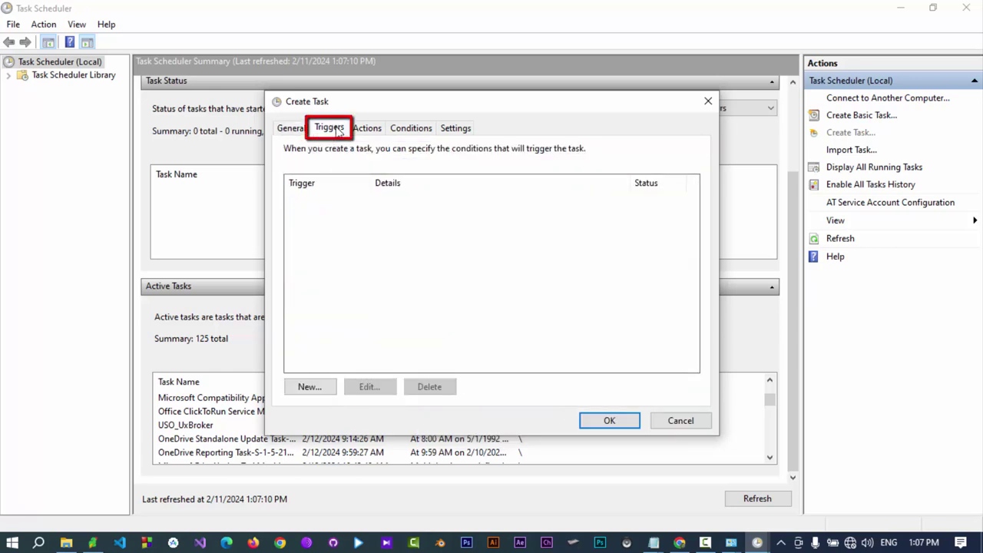
Add a one-time trigger that fires at 1:15 PM on 2/11/2024
click(309, 387)
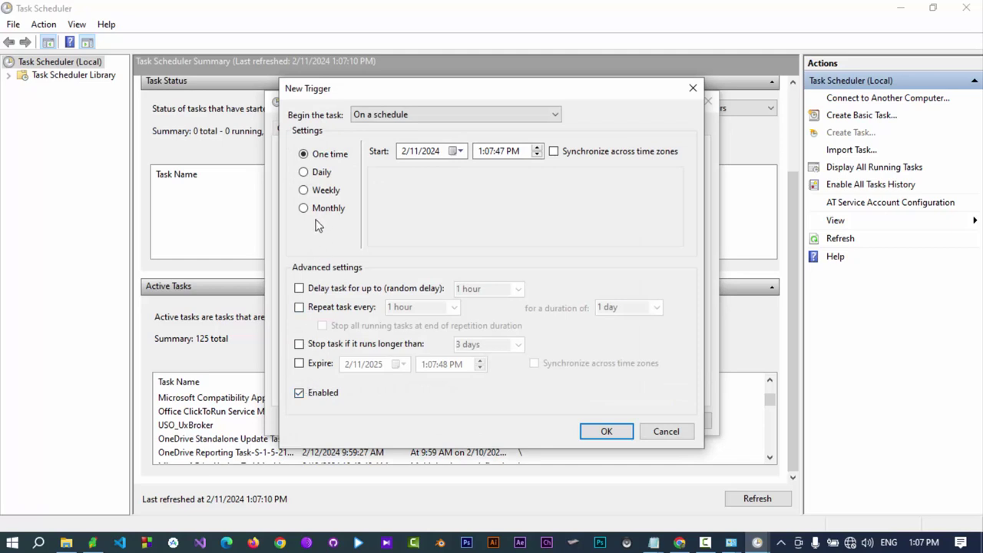
click(319, 175)
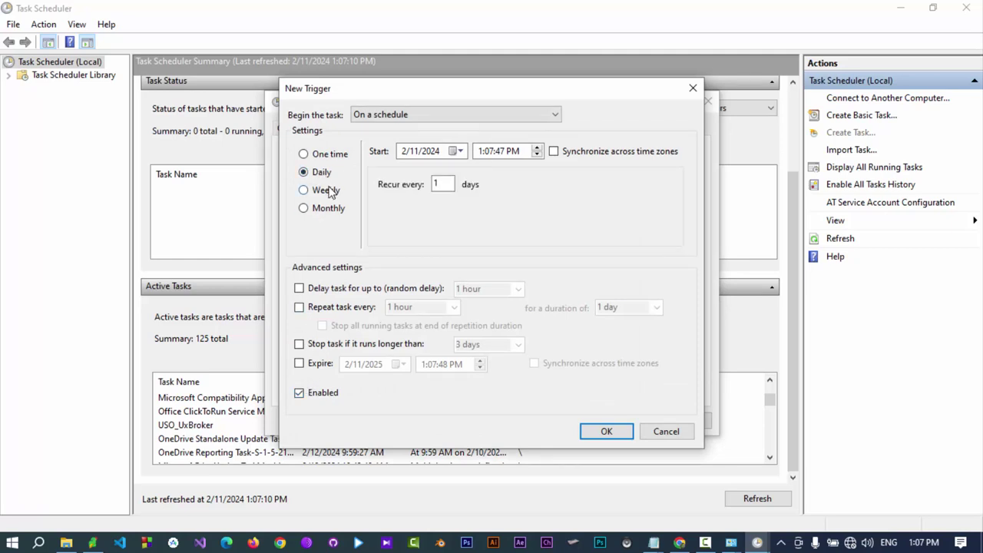
click(329, 191)
click(332, 208)
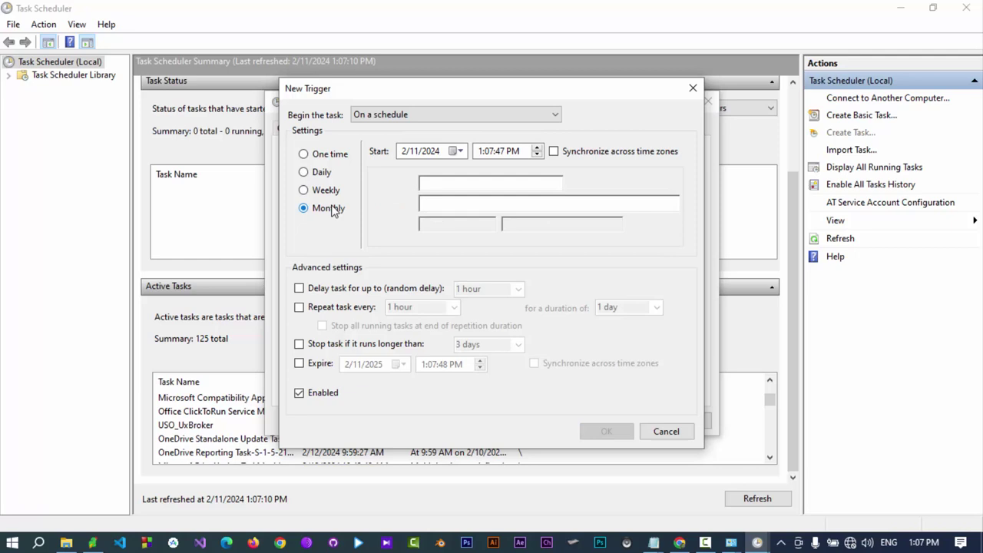
click(330, 157)
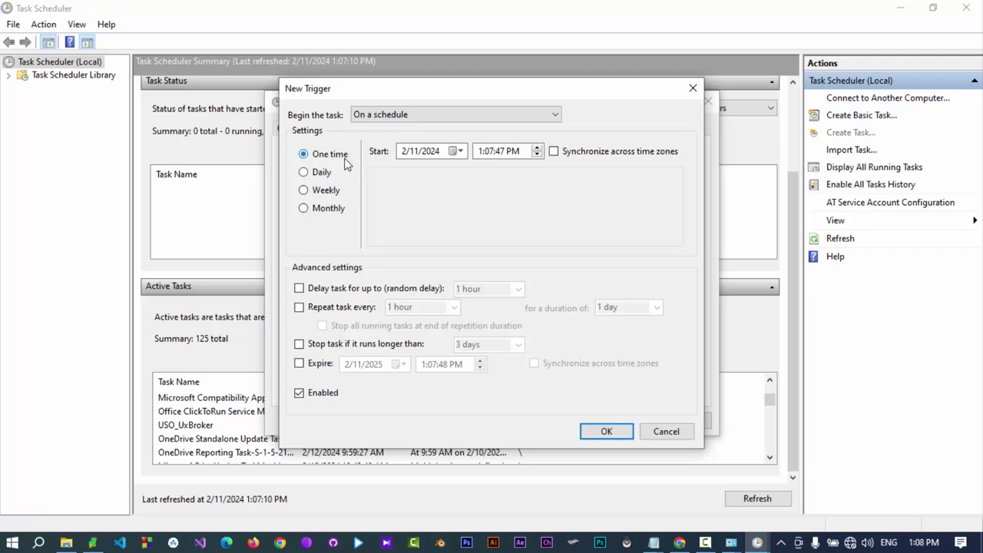
click(493, 153)
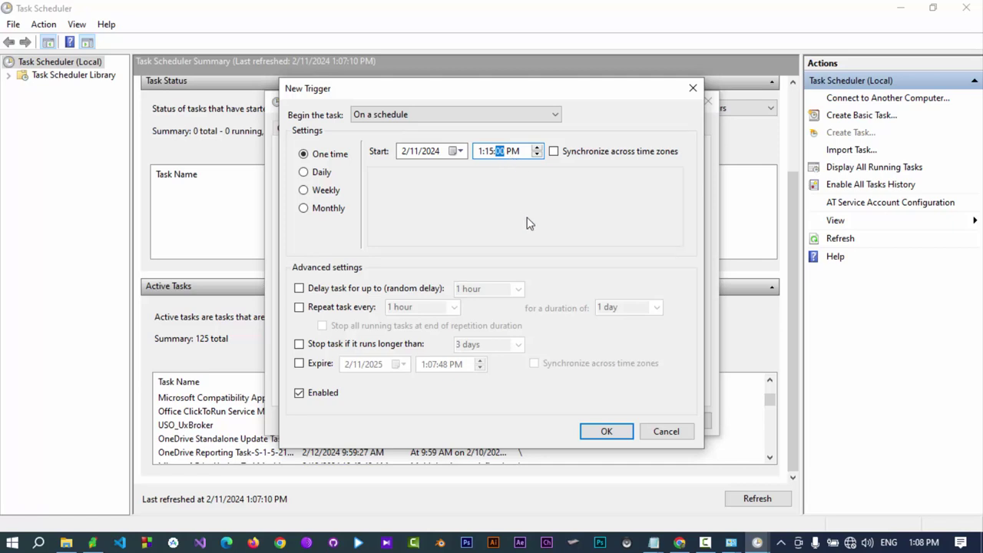
click(592, 433)
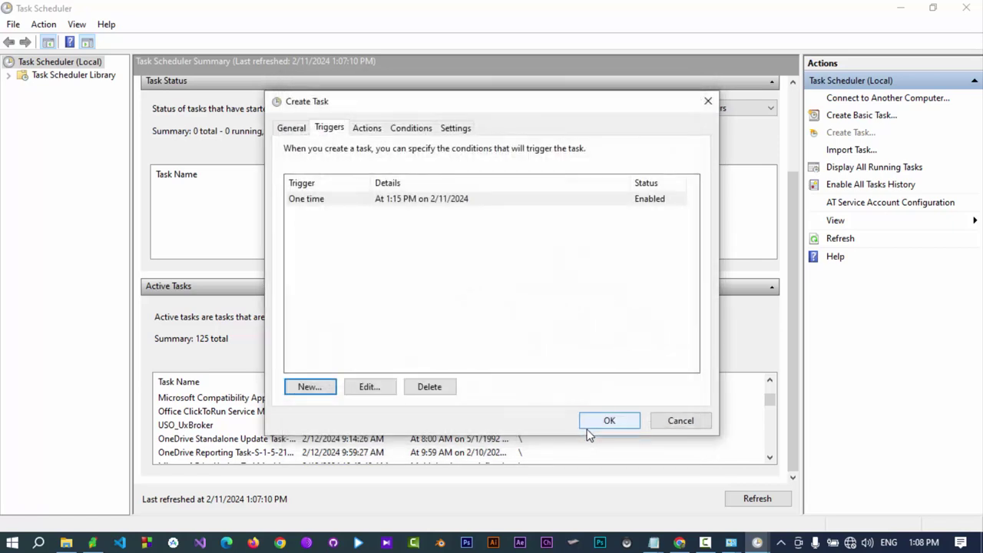
Add an action that starts the program C:\Windows\System32\cmd.exe
click(381, 130)
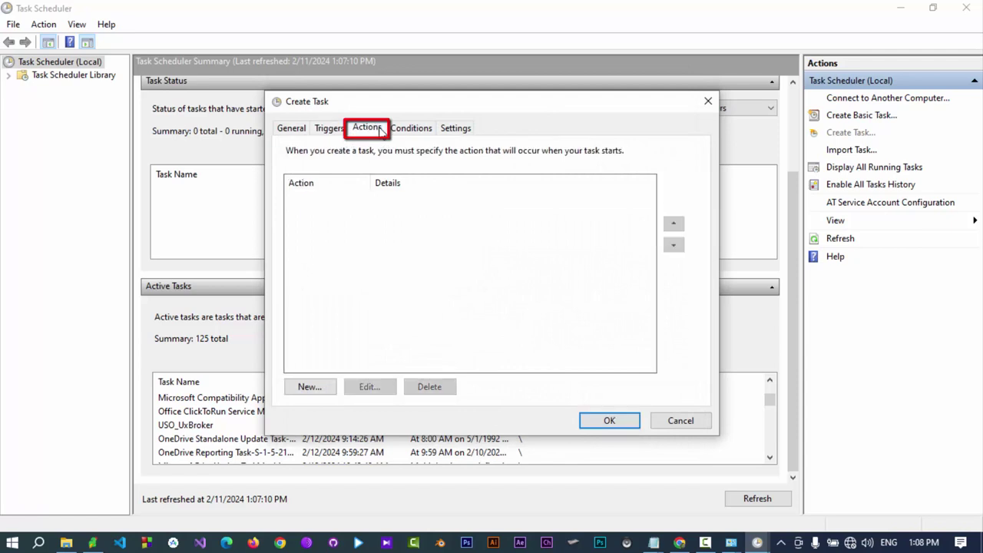
click(324, 388)
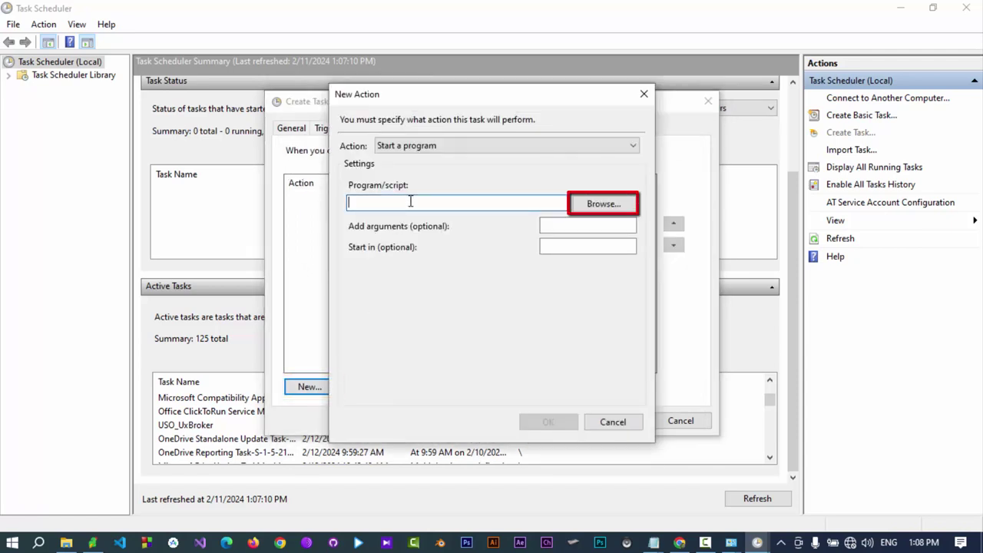
click(603, 204)
text(cmd)
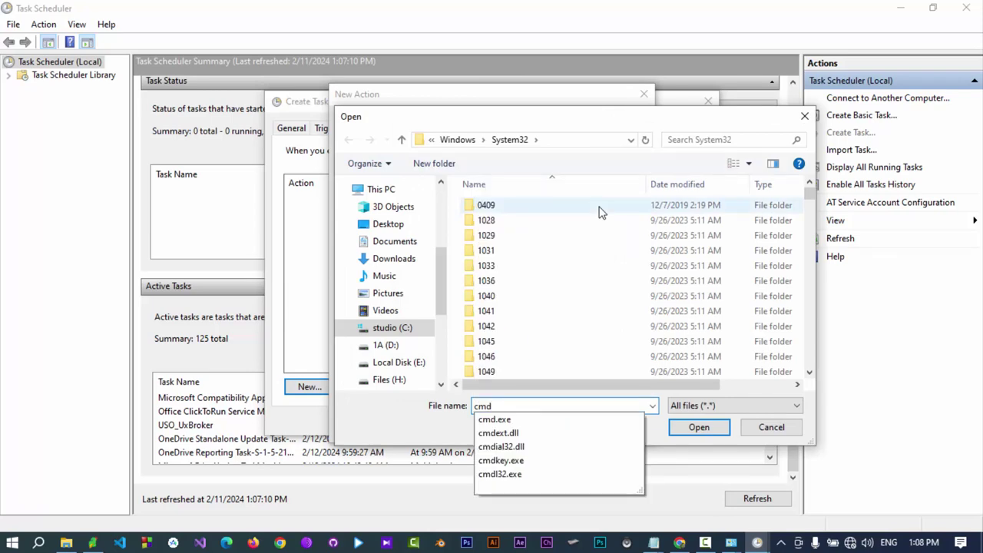
click(562, 420)
click(678, 430)
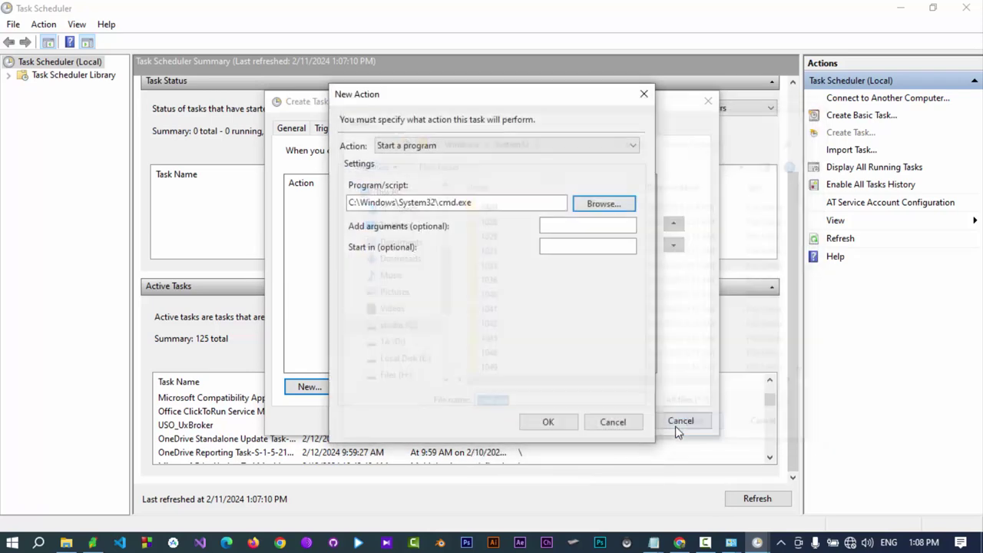
click(546, 422)
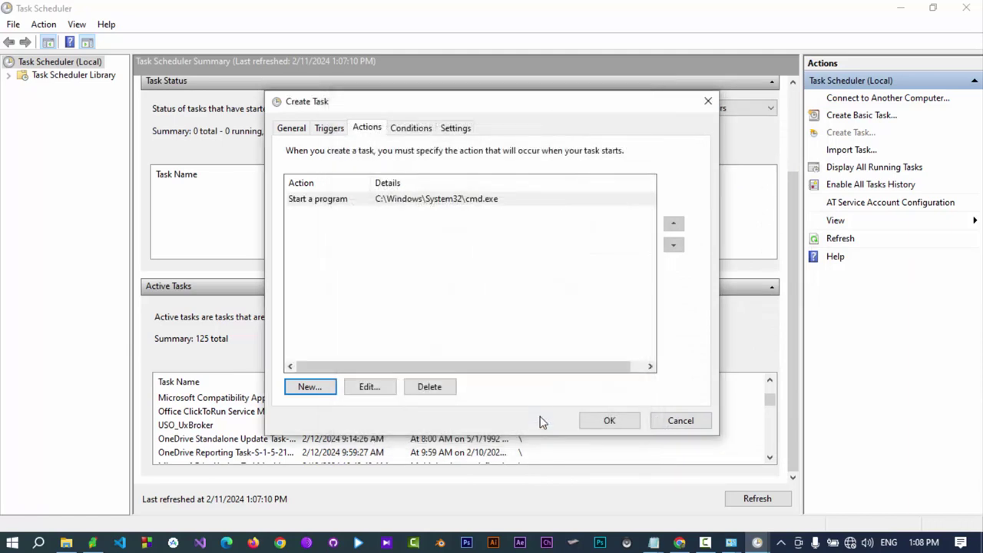
Review the Conditions and Settings tabs, then save the scheduled task
click(419, 132)
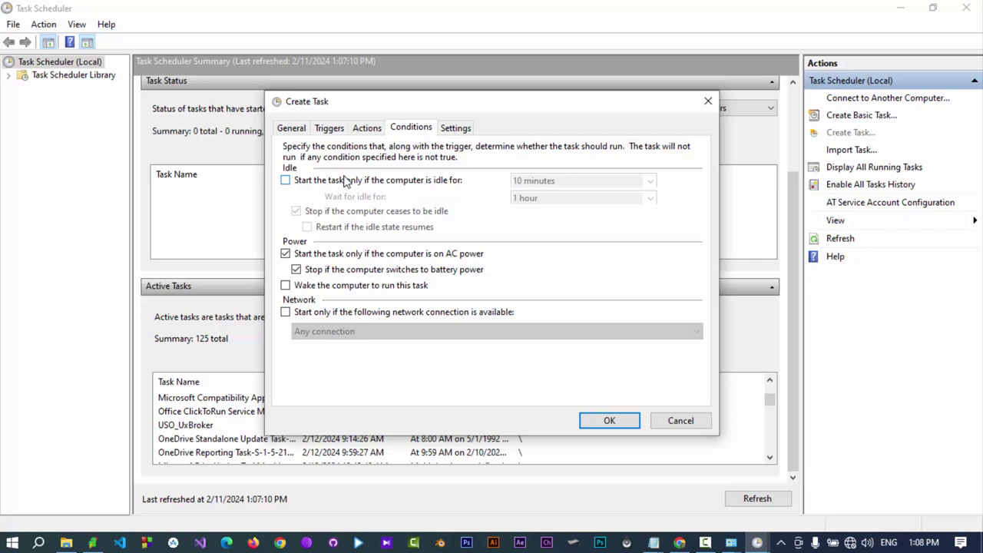
click(462, 132)
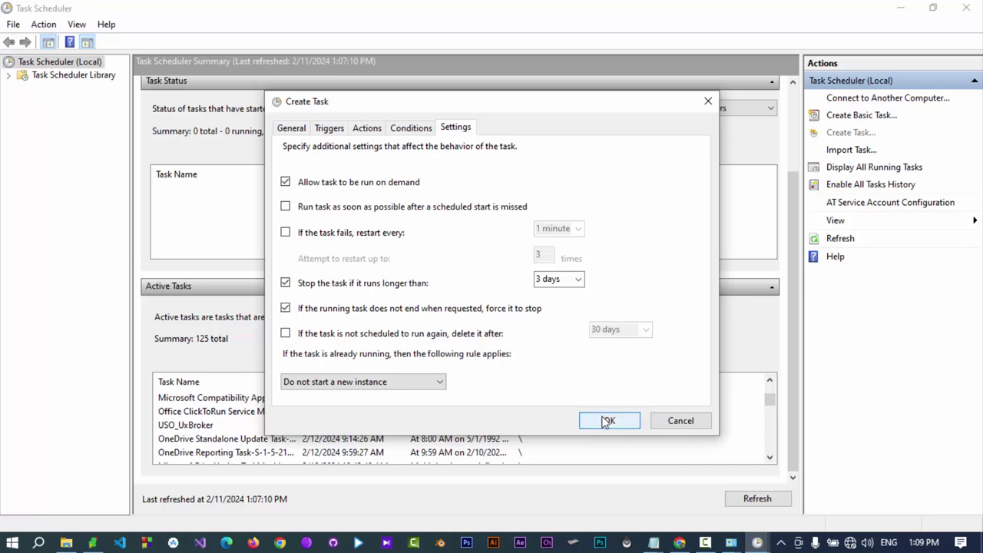
click(607, 421)
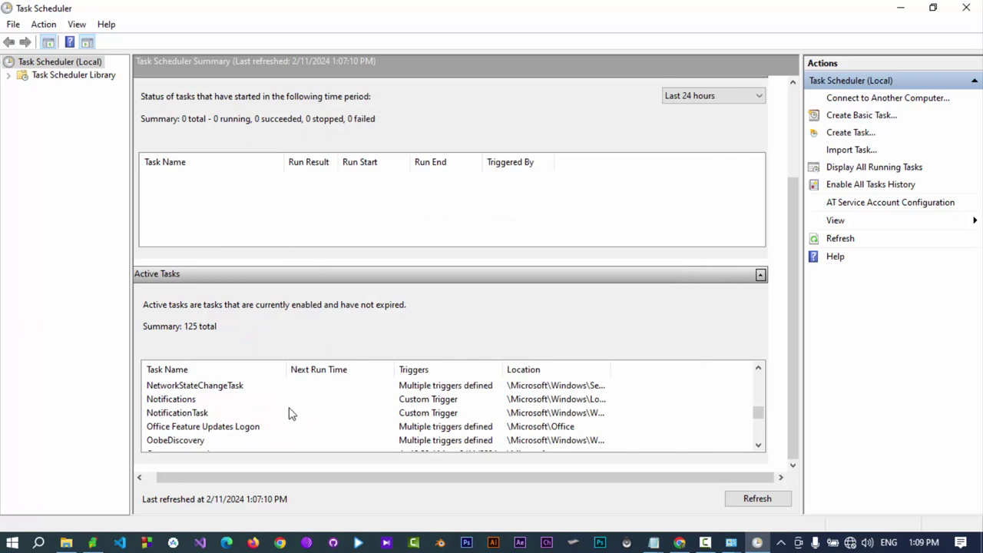
Select the 'Open command prompt' task in the Active Tasks list and let it fire
click(274, 428)
scroll(275, 432, down, 2)
scroll(277, 433, up, 1)
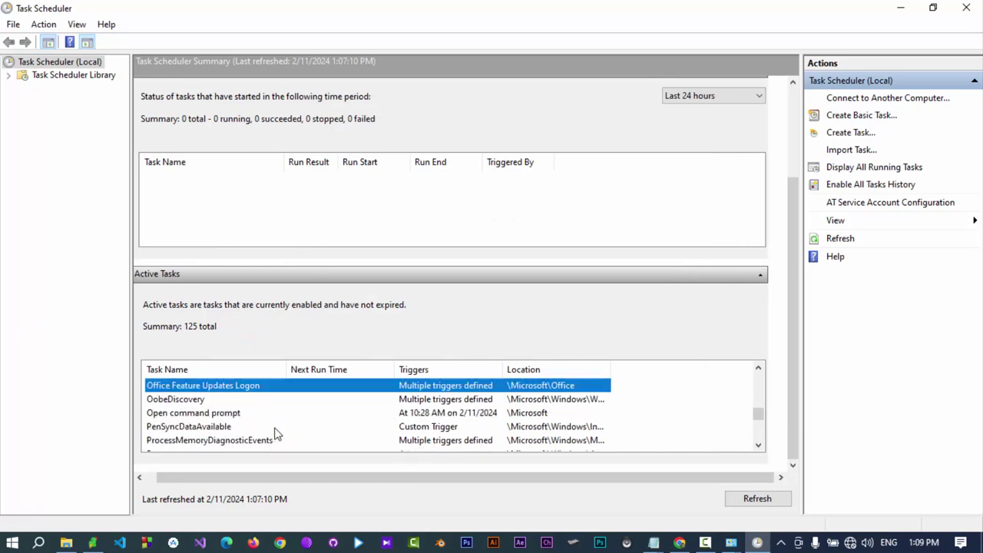
click(239, 415)
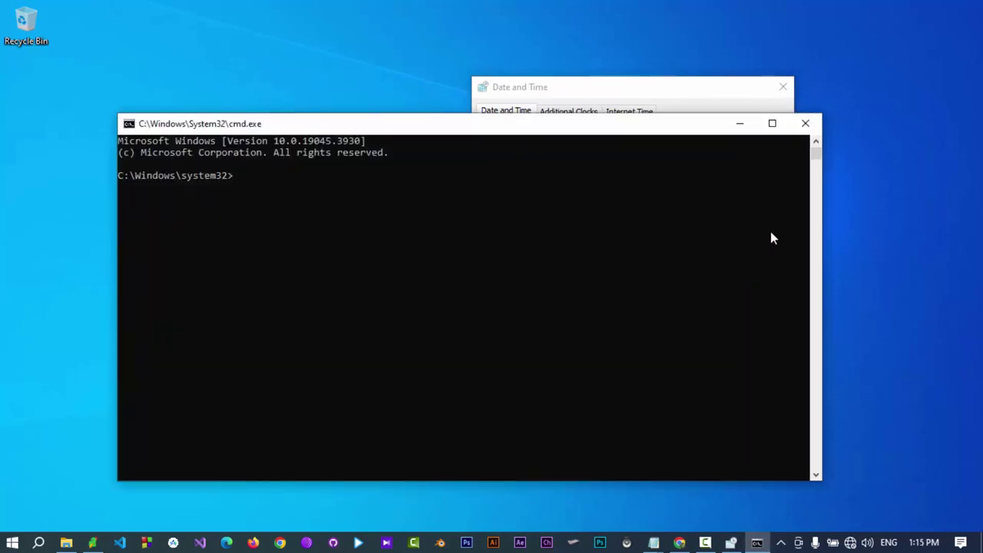
Close the cmd.exe Command Prompt window the scheduled task opened
click(805, 123)
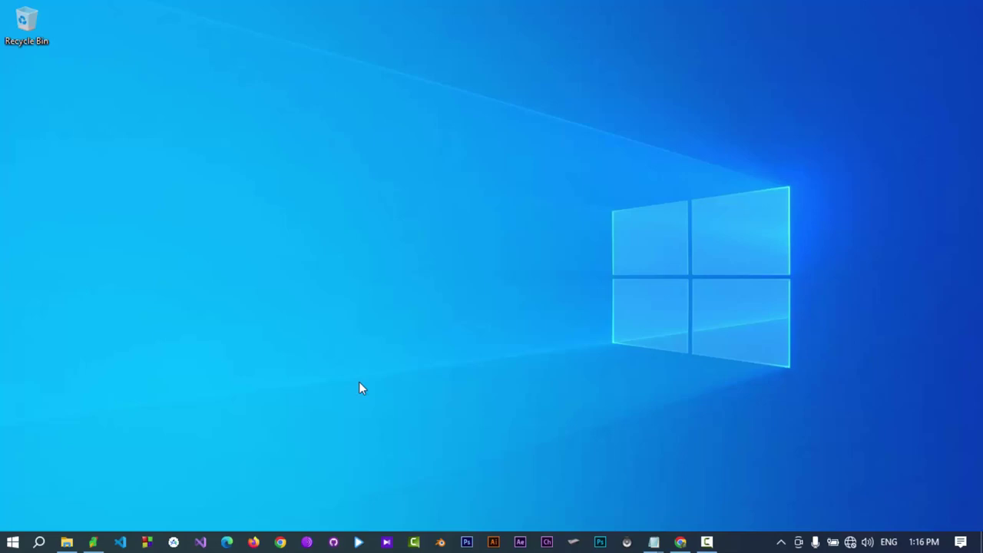
Search the 0031AB folder for size:>100MB && size:<200MB files, review them, then clear the search
click(68, 543)
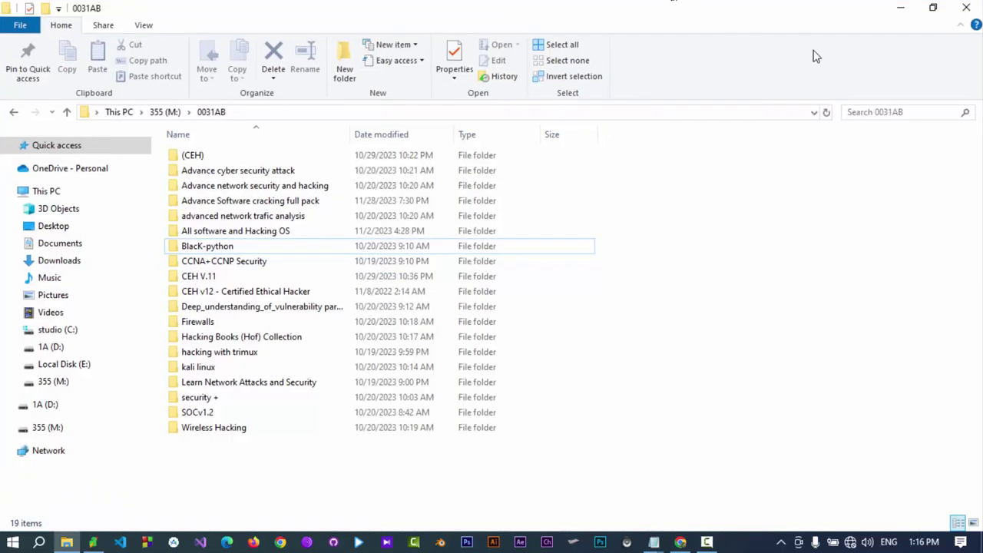
click(859, 113)
text(size:)
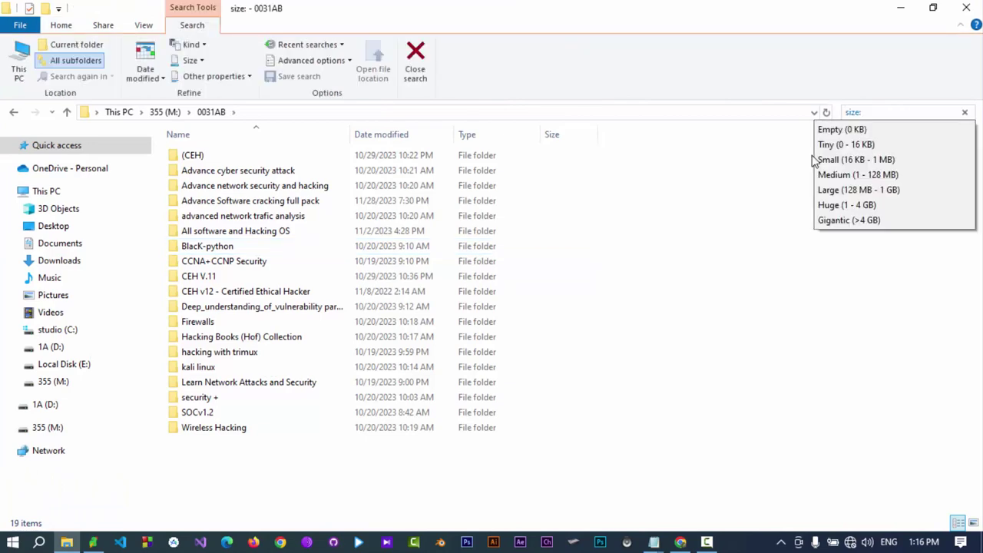
text(>100M)
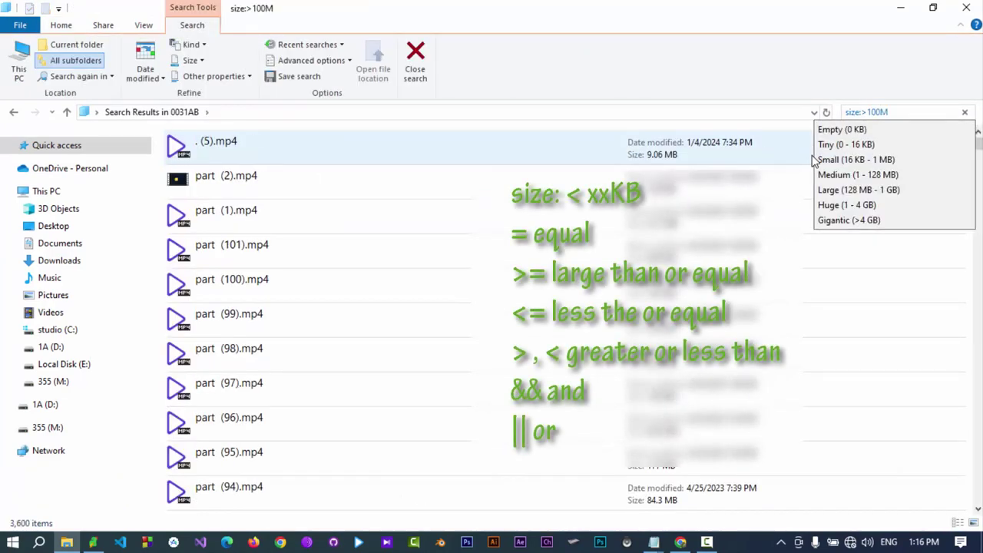
text(B && size)
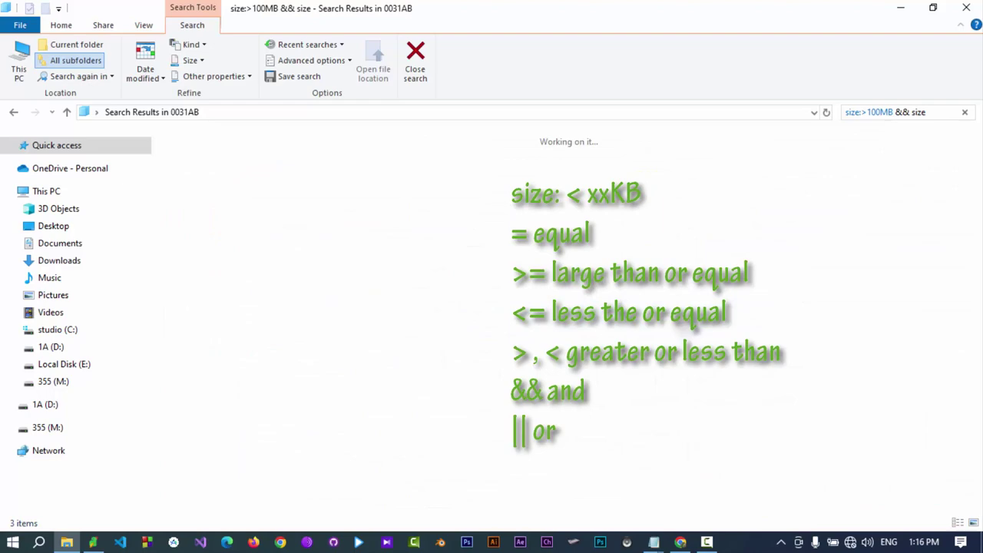
text(: < 200MB)
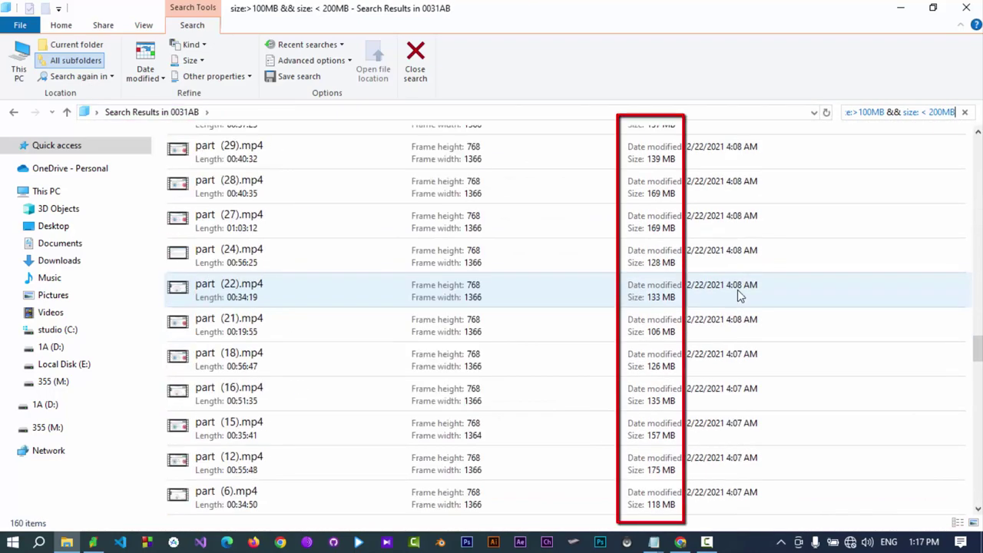
scroll(740, 296, down, 15)
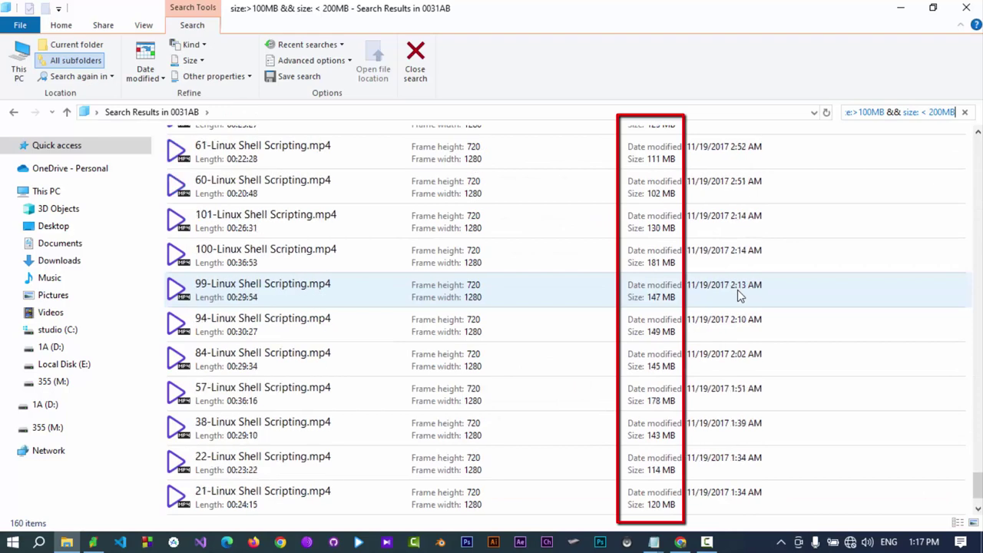
click(965, 112)
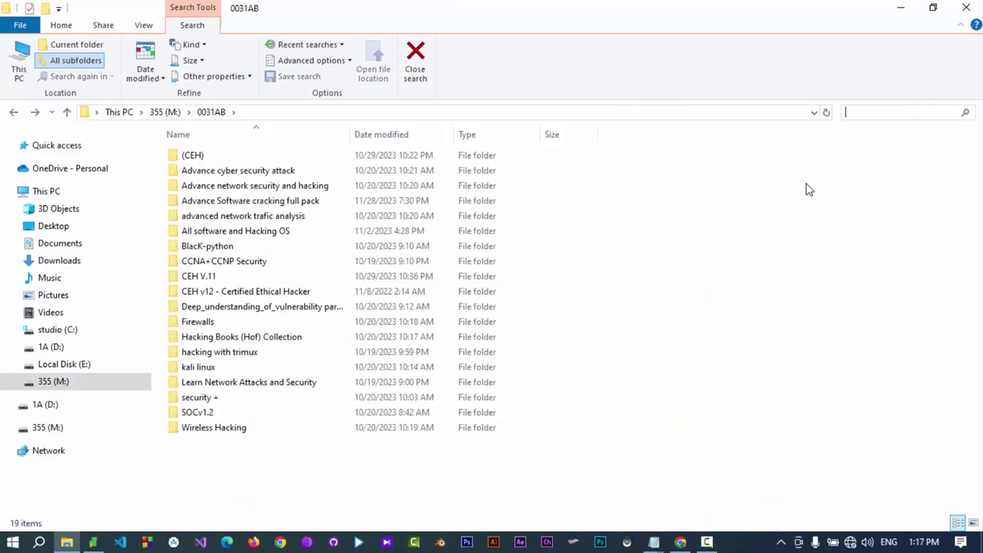
List only PDFs with type:=.pdf (259 items), then replace the query with datemodified:<=2/11/2024
text(type)
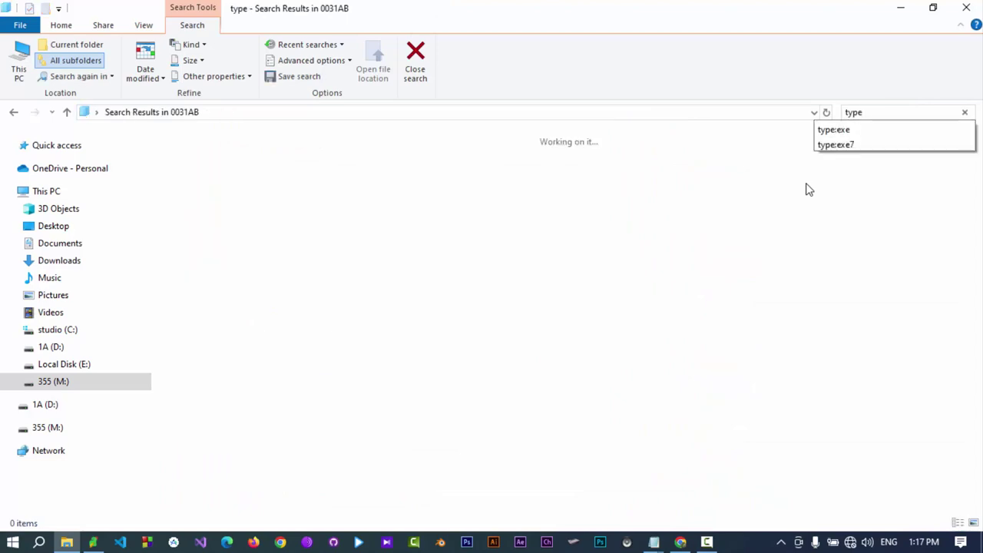
text(:=)
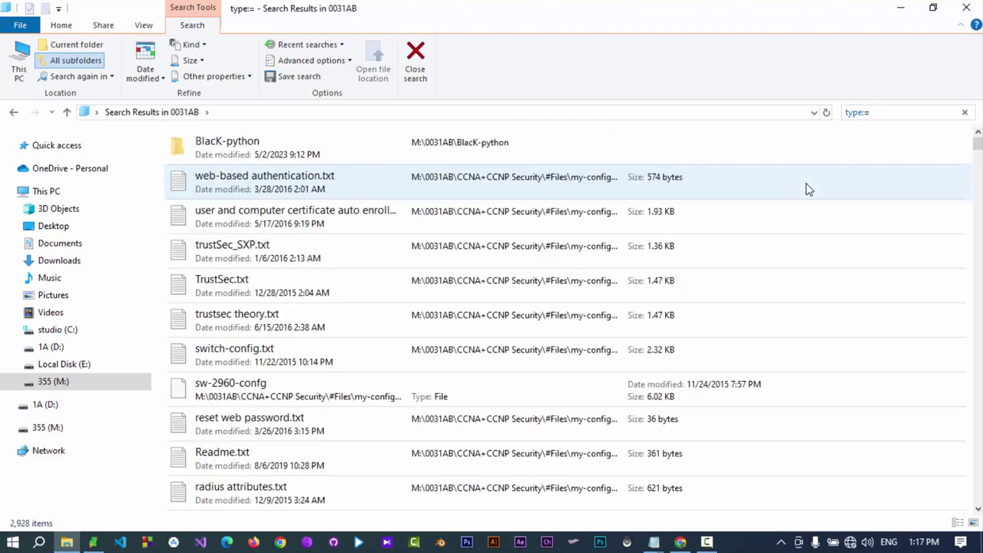
text(.pdf)
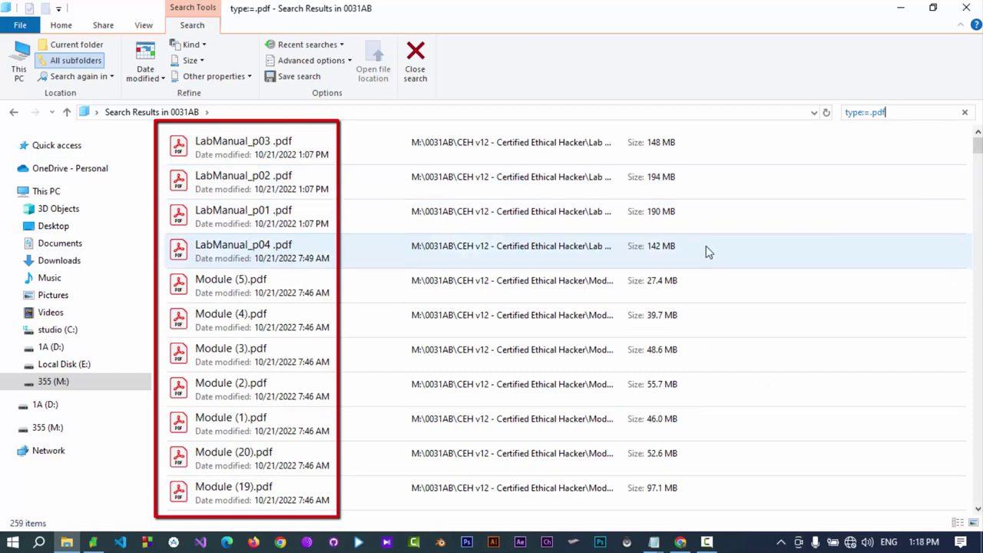
scroll(707, 258, down, 3)
key(ctrl+a)
key(BackSpace)
text(date)
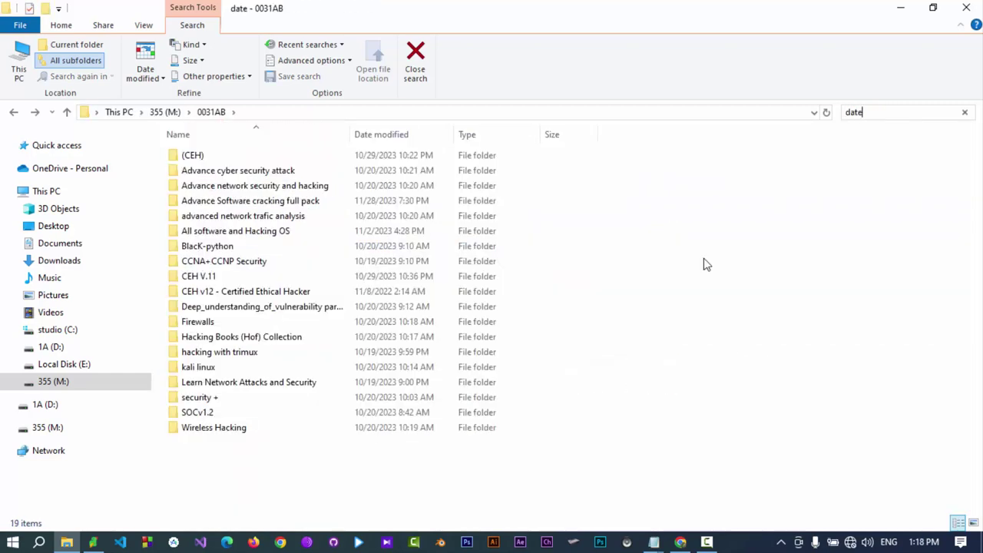
text(modified)
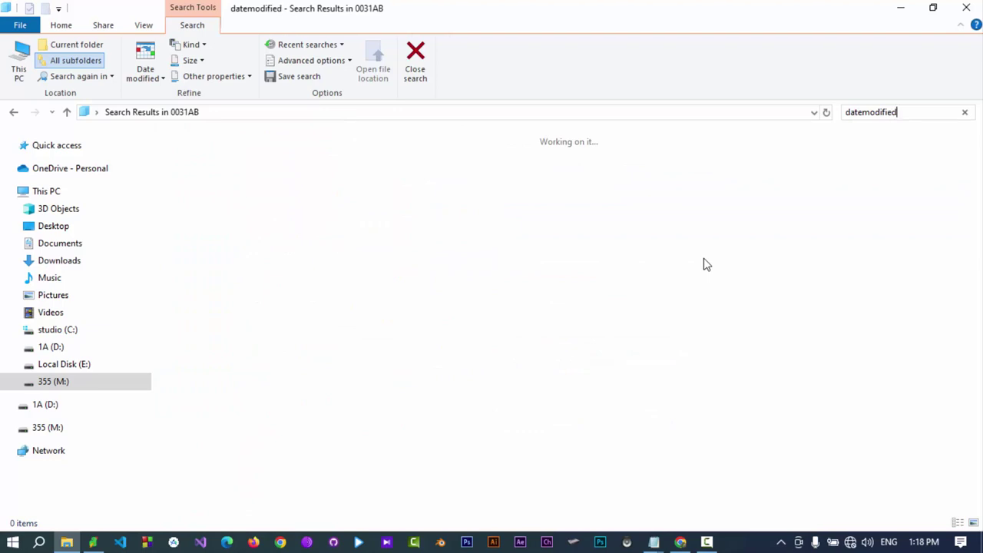
text(:<)
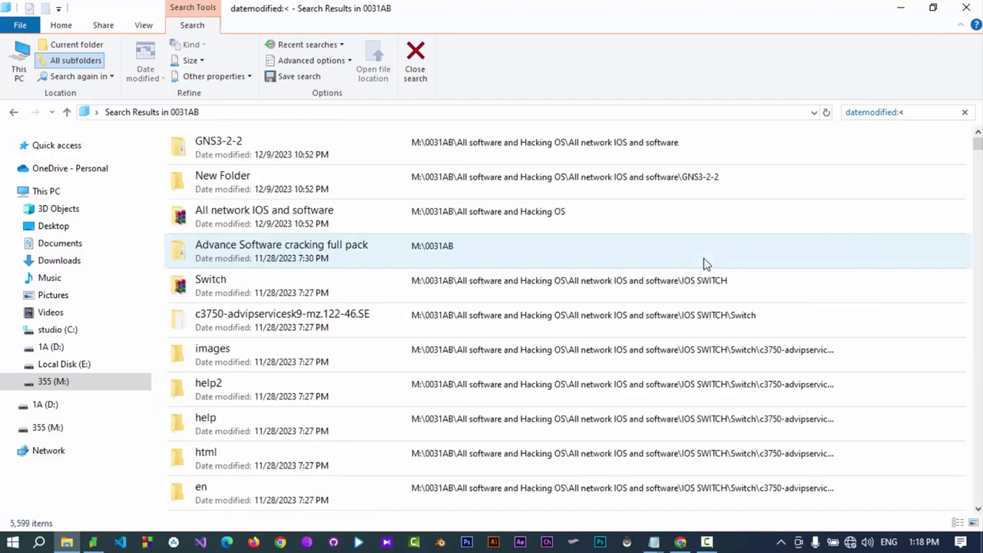
text(=2/11/)
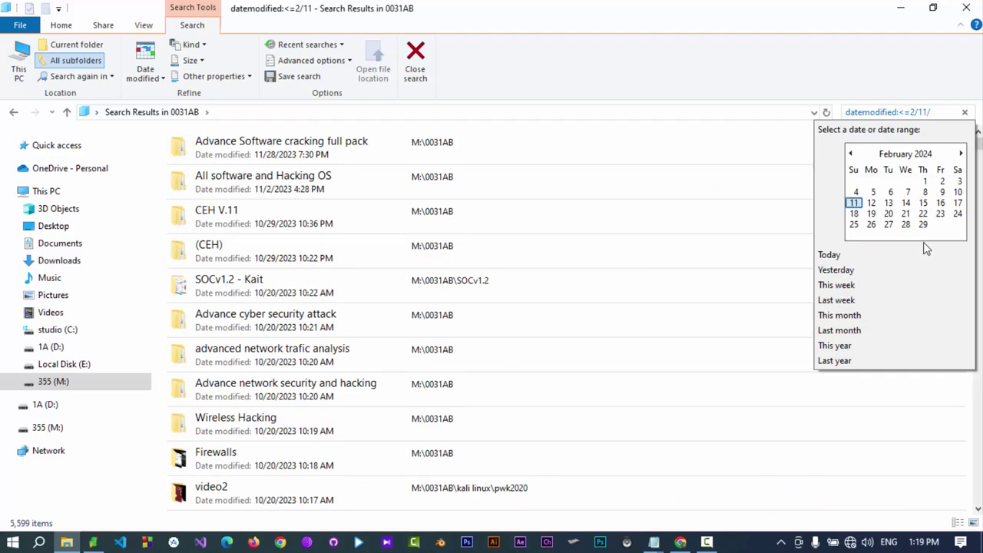
text(2024)
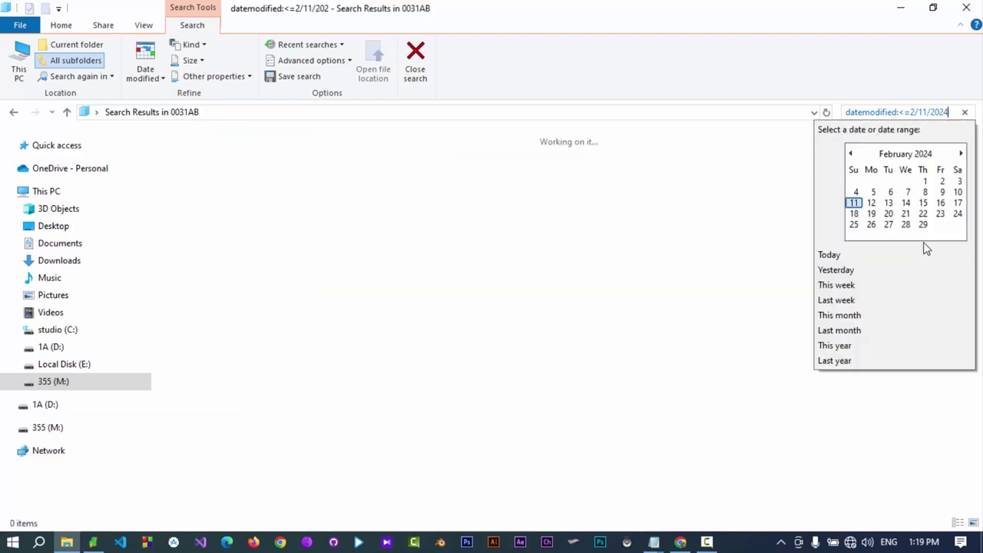
Flip the date filter to datemodified:>=2/11/2024, clear the search, and close File Explorer
click(902, 112)
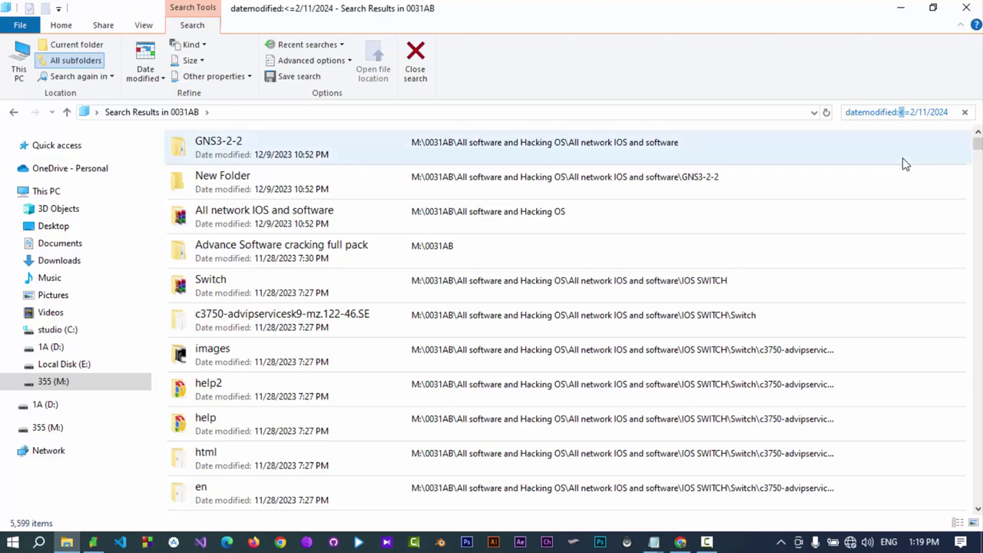
text(>)
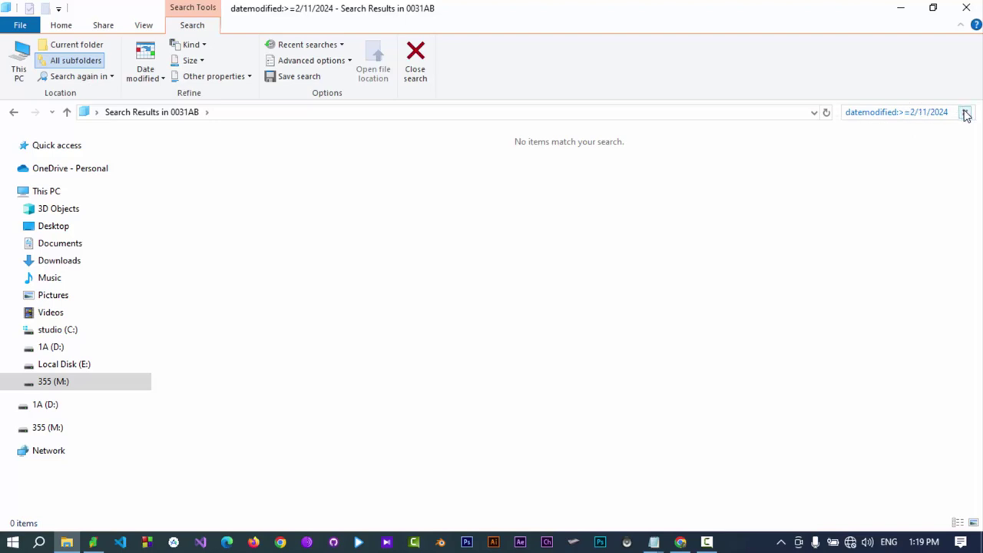
click(966, 112)
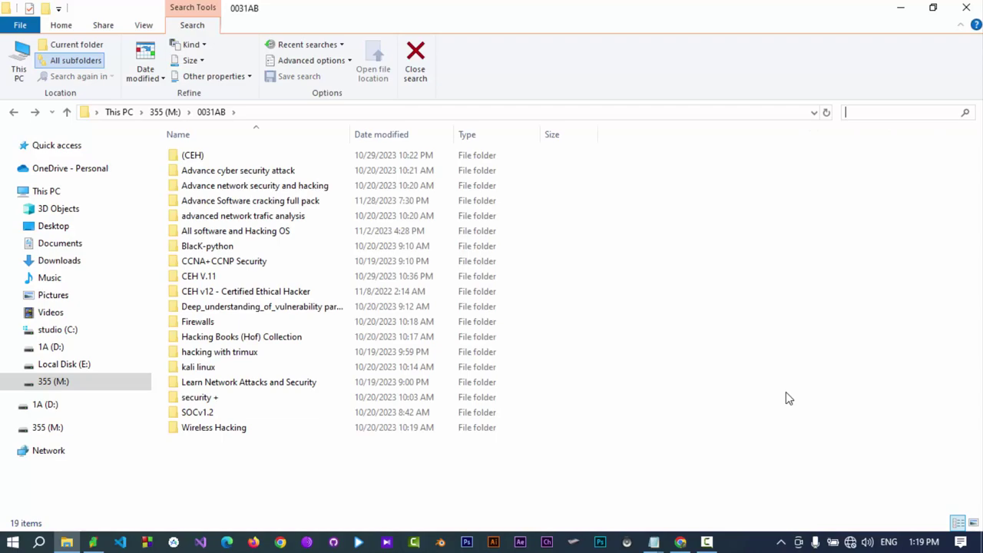
click(967, 8)
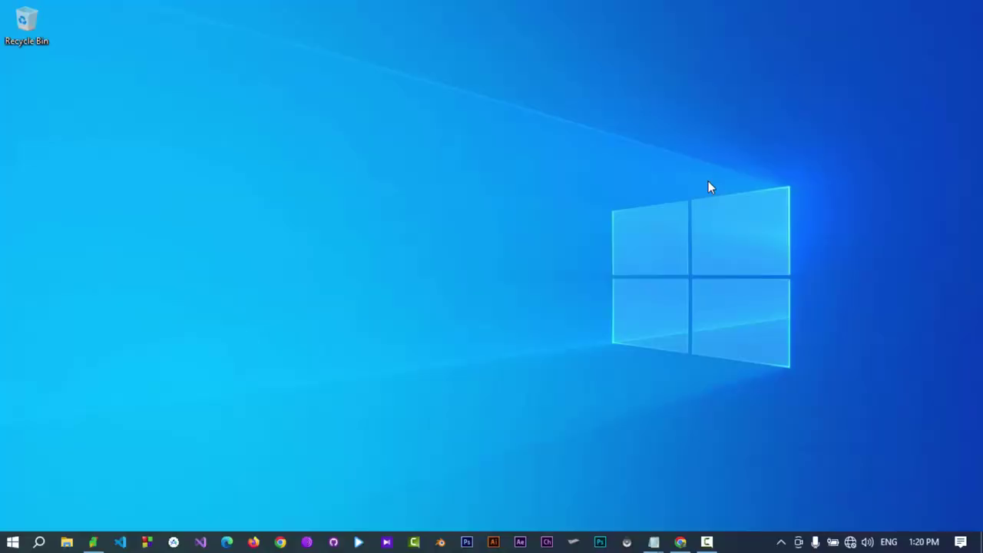
Bring up PyScripter and File Explorer from the taskbar, then open Task View with Win+Tab
click(93, 542)
click(67, 542)
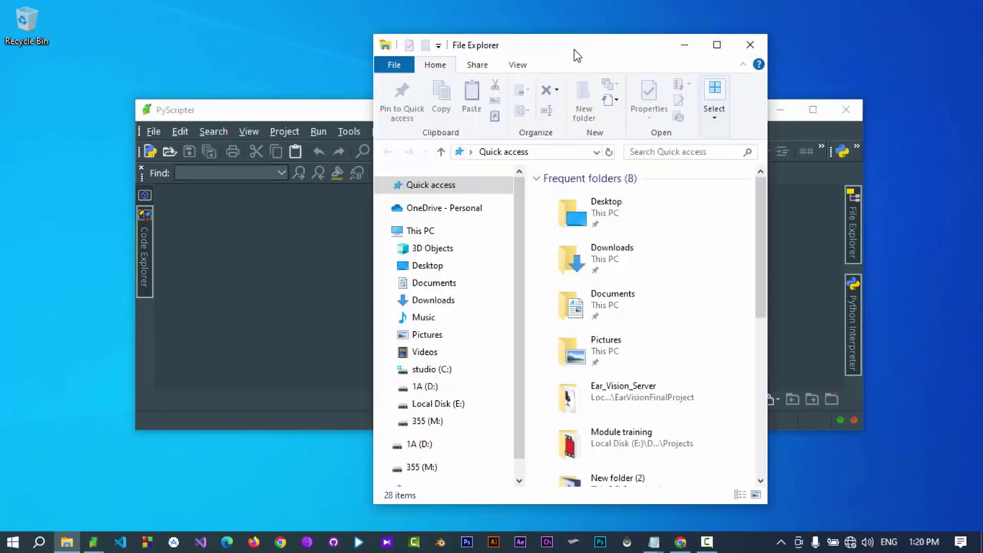
key(super+Tab)
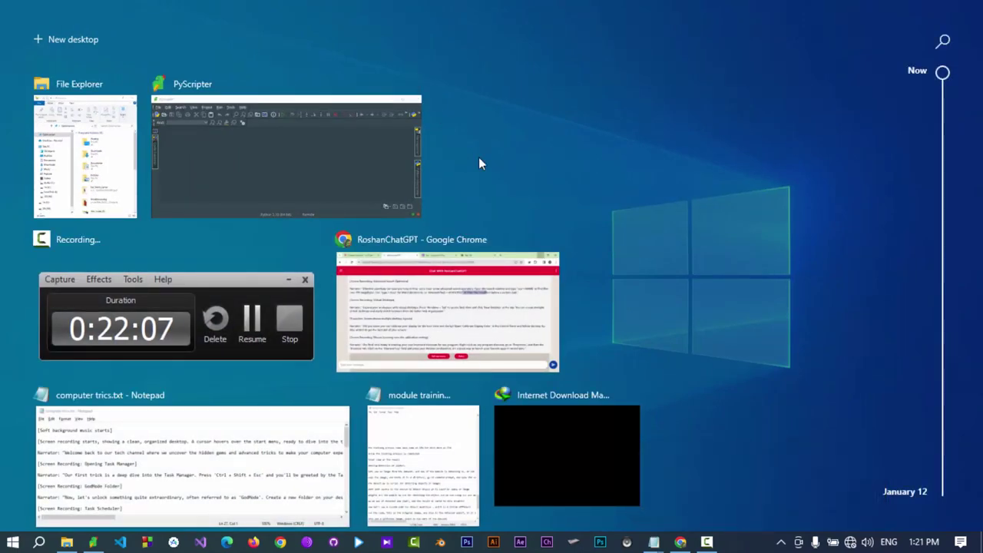
Add Desktop 2, switch to it, go back to Desktop 1, and reopen Task View
click(73, 40)
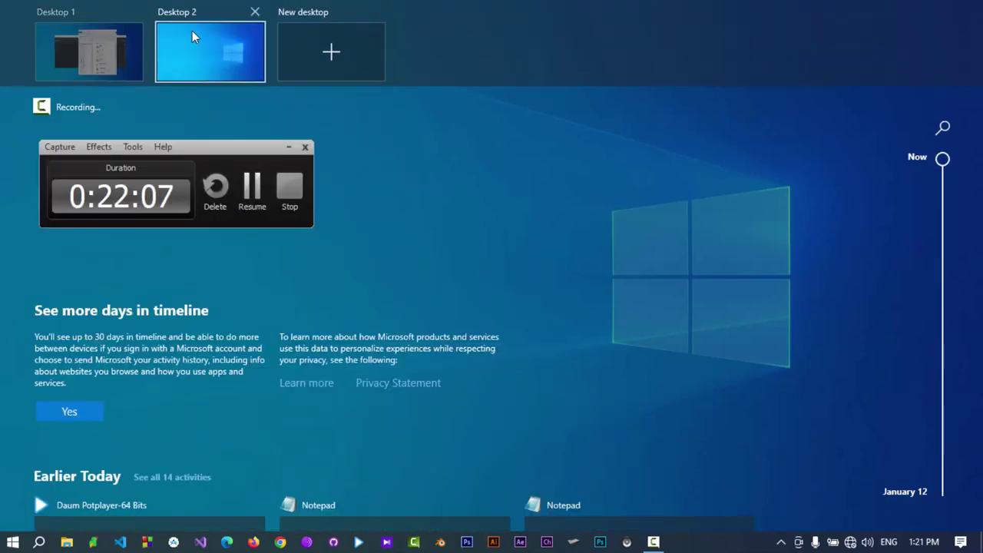
click(203, 36)
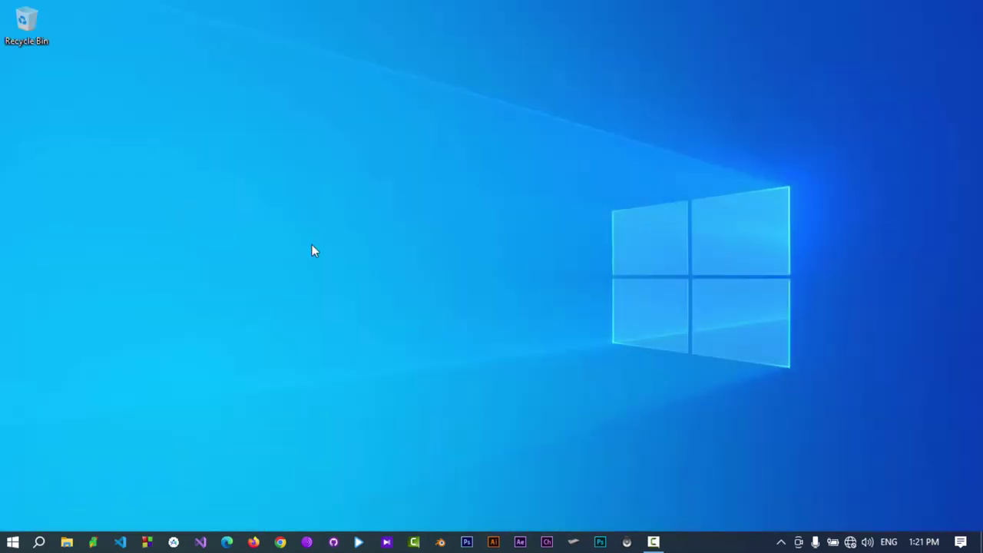
key(super+Tab)
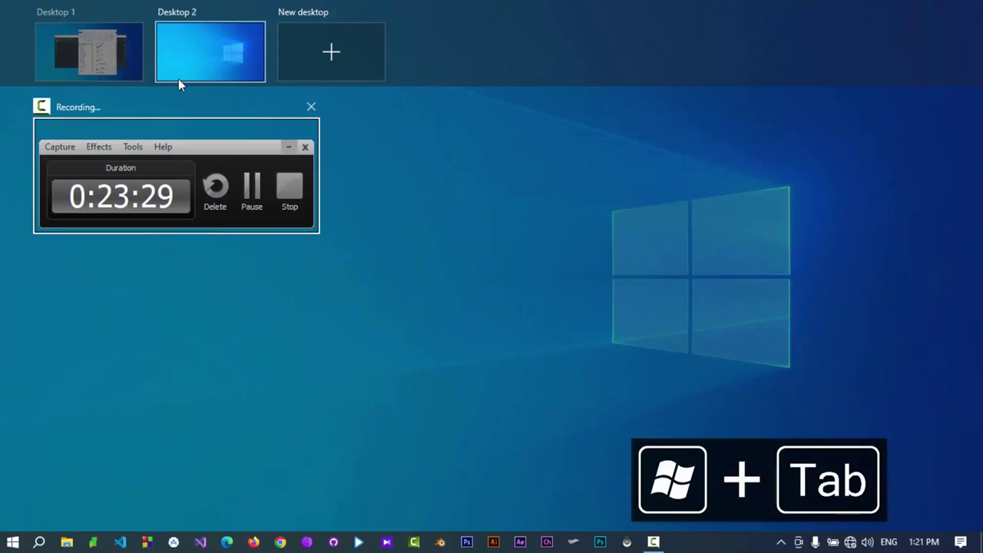
click(106, 61)
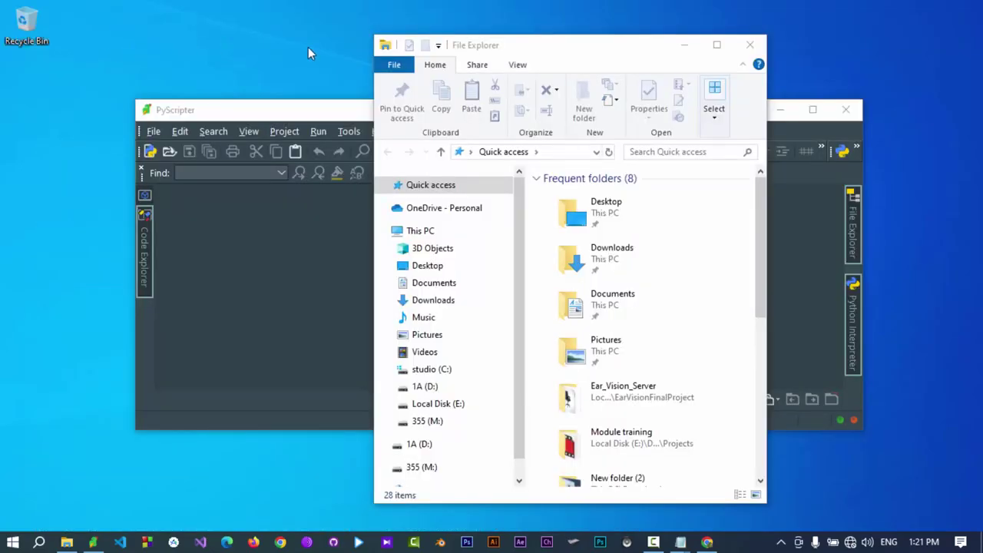
key(super+Tab)
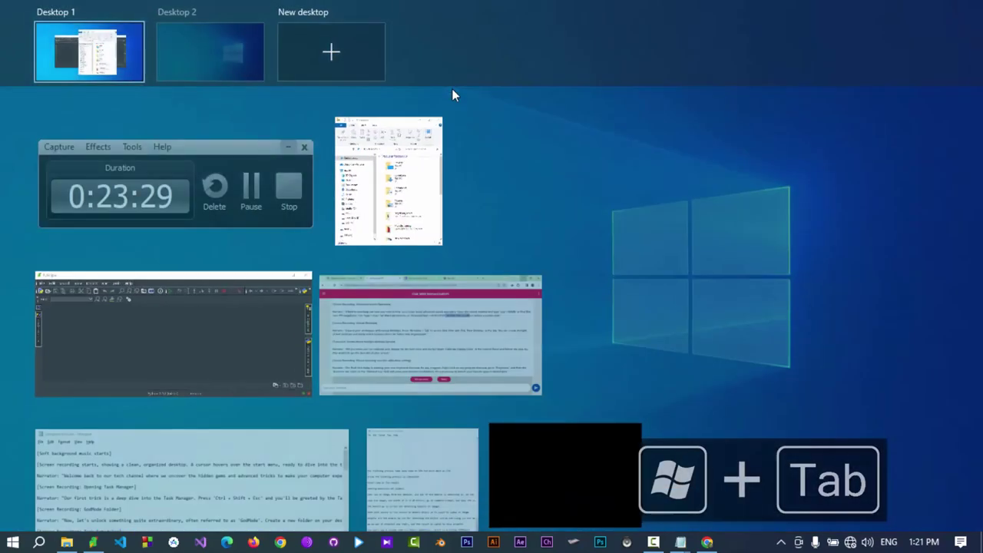
Close the Desktop 2 thumbnail and exit Task View to the remaining windows
mouse_move(262, 61)
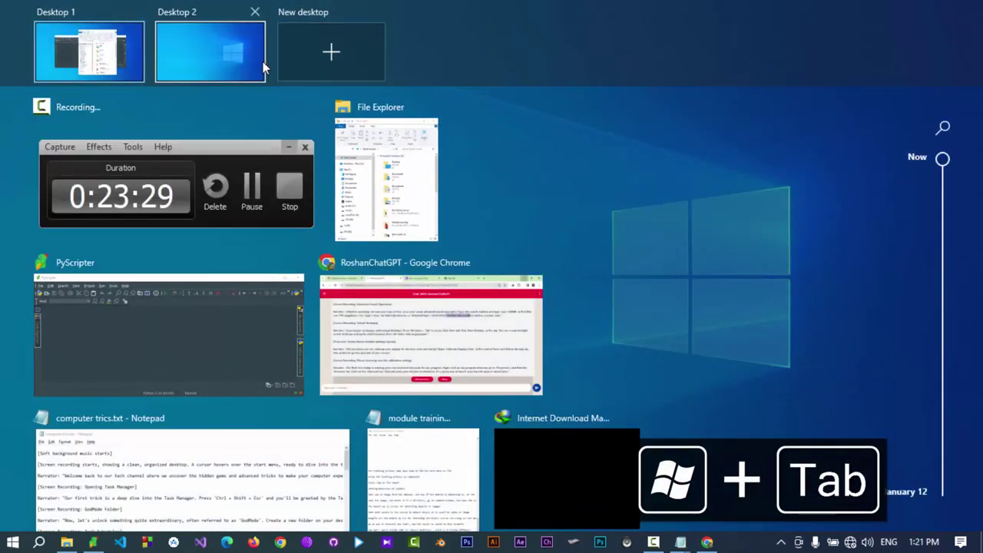
click(255, 13)
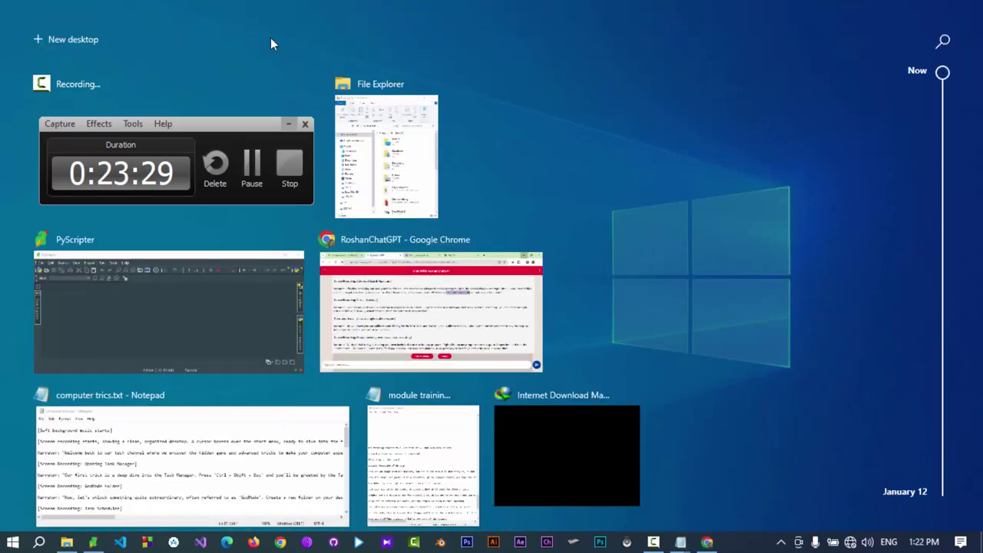
click(271, 37)
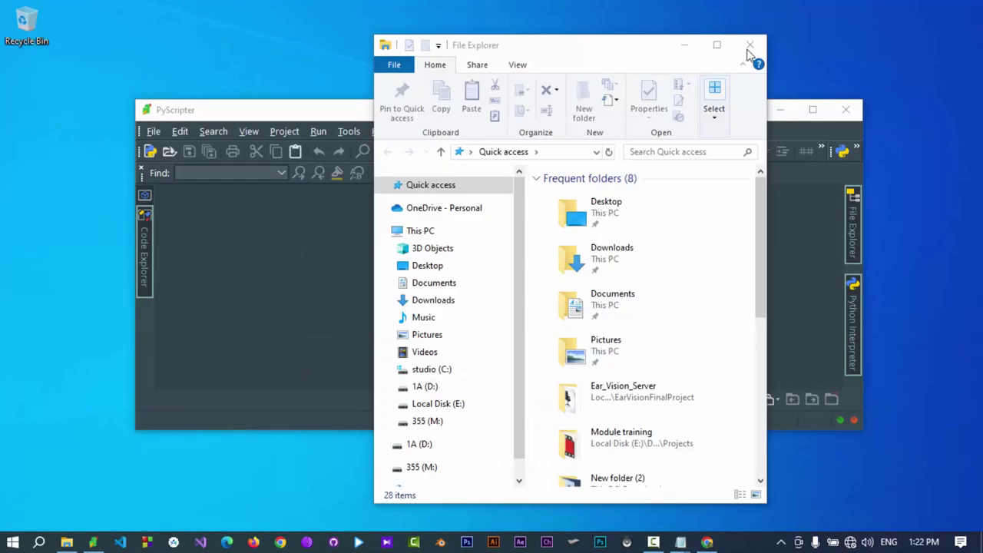